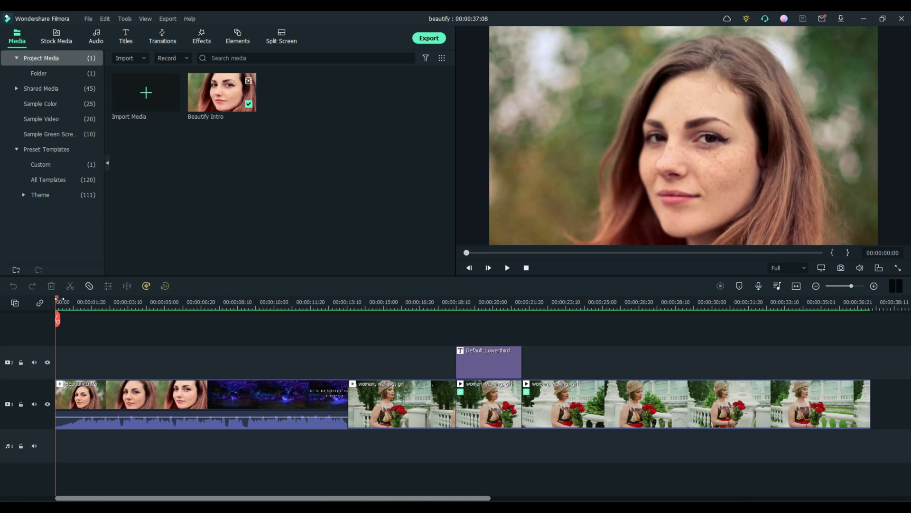
Scrub through the intro, past the APPLY BEAUTIFY caption, to the start of the third rose clip.
left_click_drag(57, 303, 89, 300)
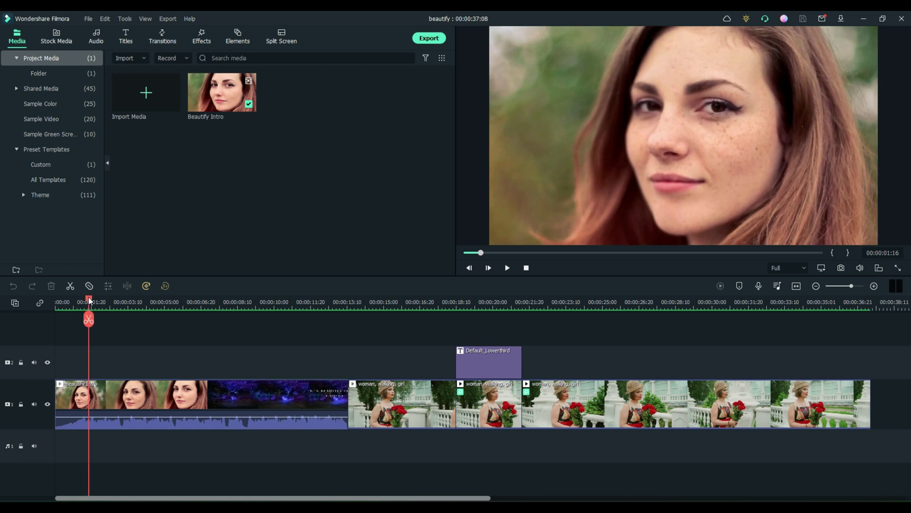
left_click_drag(89, 299, 360, 323)
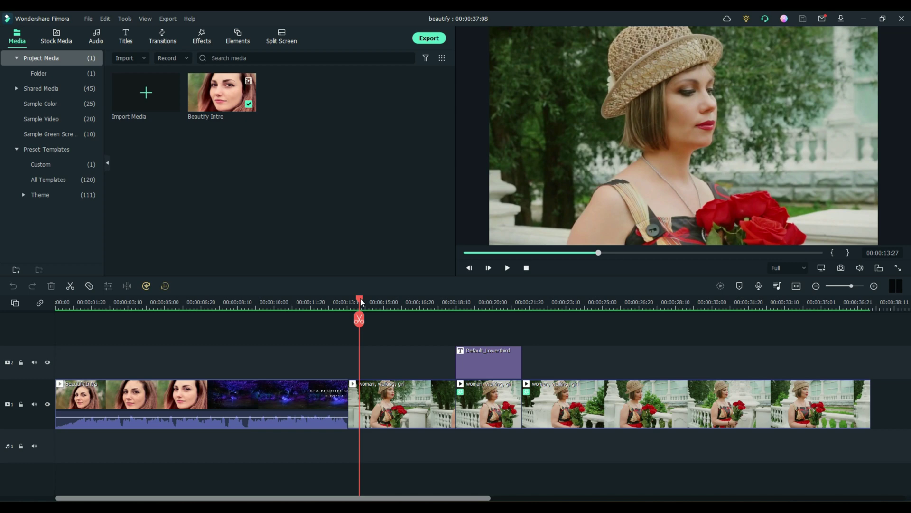
left_click_drag(360, 302, 478, 338)
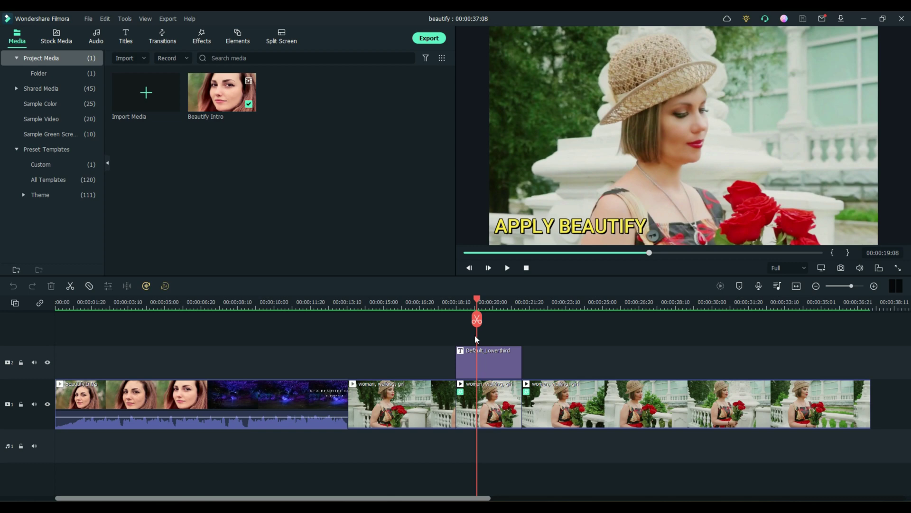
left_click_drag(480, 300, 530, 300)
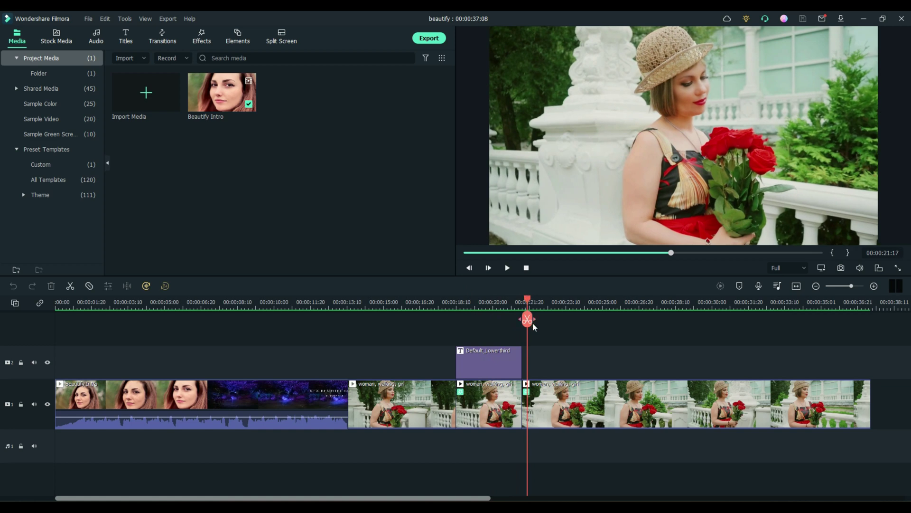
Open the third woman-with-roses clip's Transform settings and scale it to 231%.
left_click(574, 406)
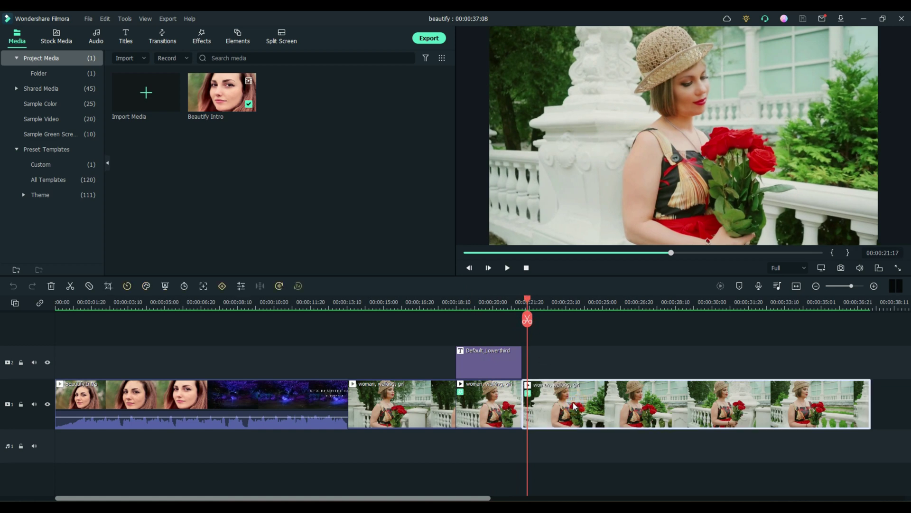
double_click(574, 406)
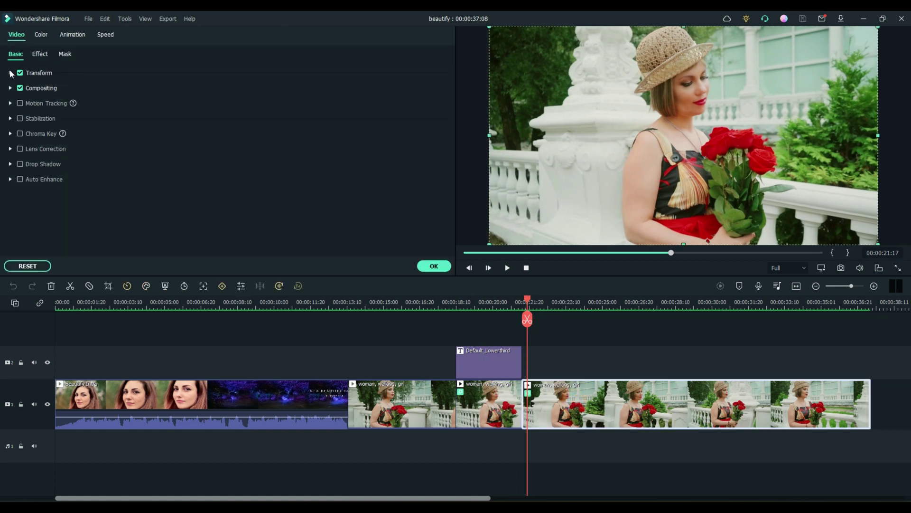
left_click(10, 73)
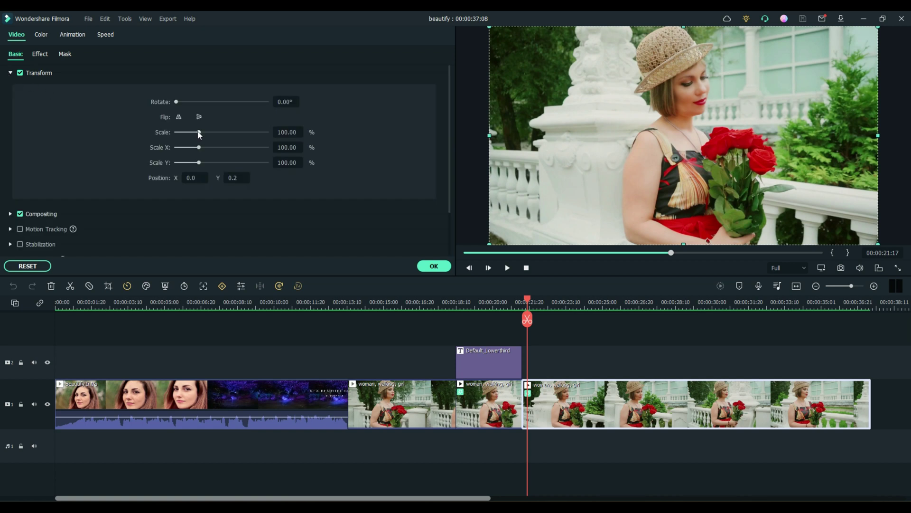
left_click_drag(198, 133, 228, 133)
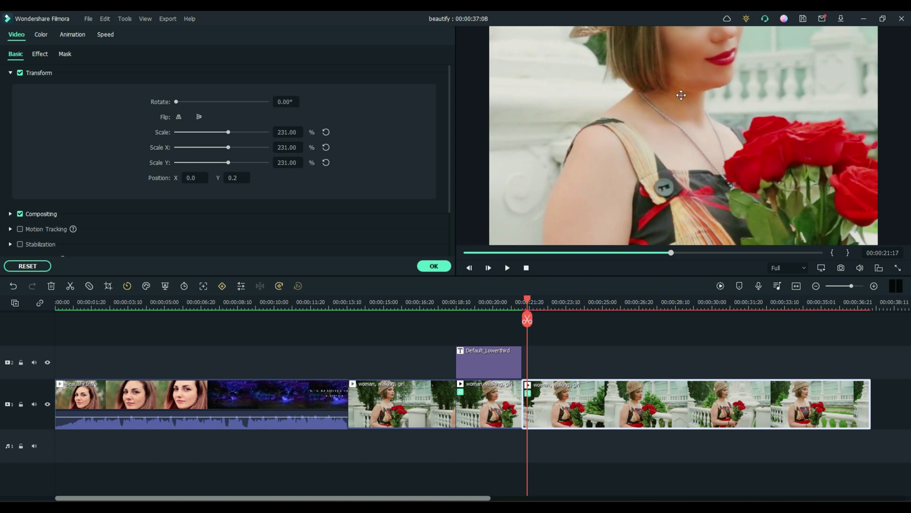
Reposition the zoomed picture to X 128.8, Y -252.6 so her hat and face fill the frame.
left_click_drag(681, 95, 682, 205)
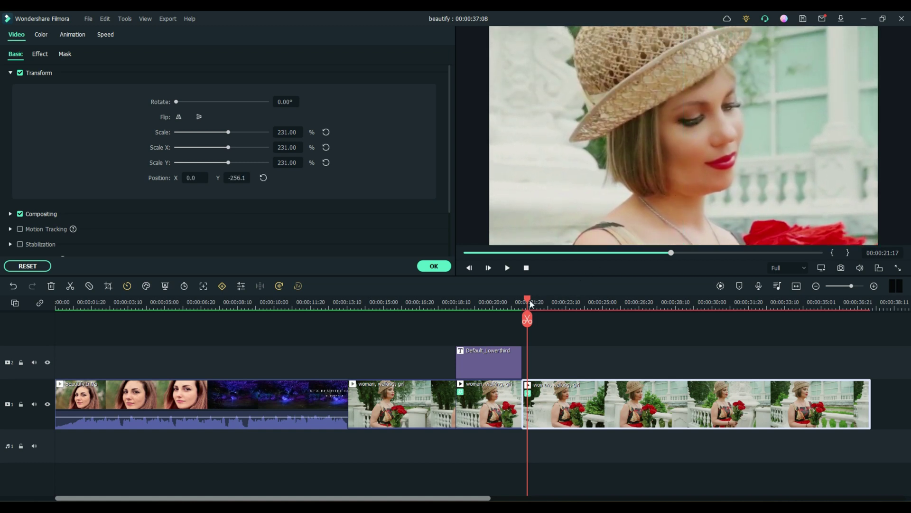
left_click_drag(527, 300, 550, 306)
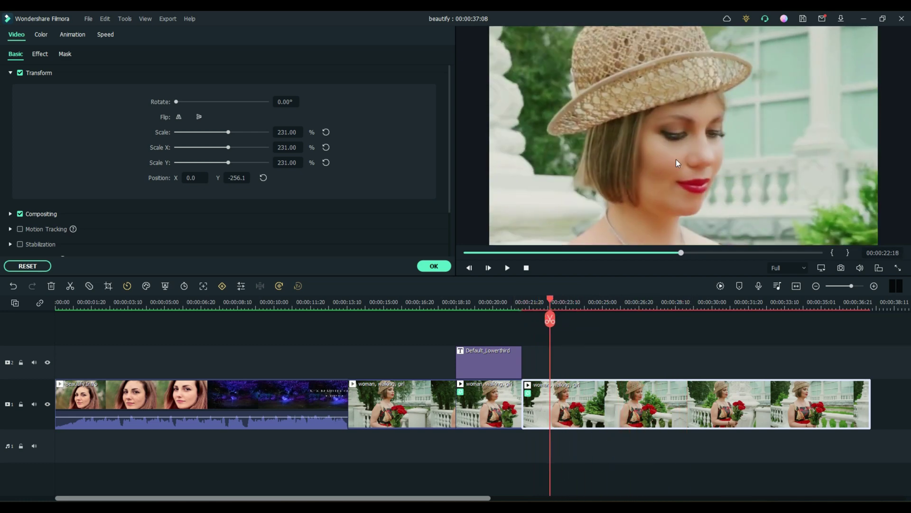
left_click_drag(659, 155, 716, 145)
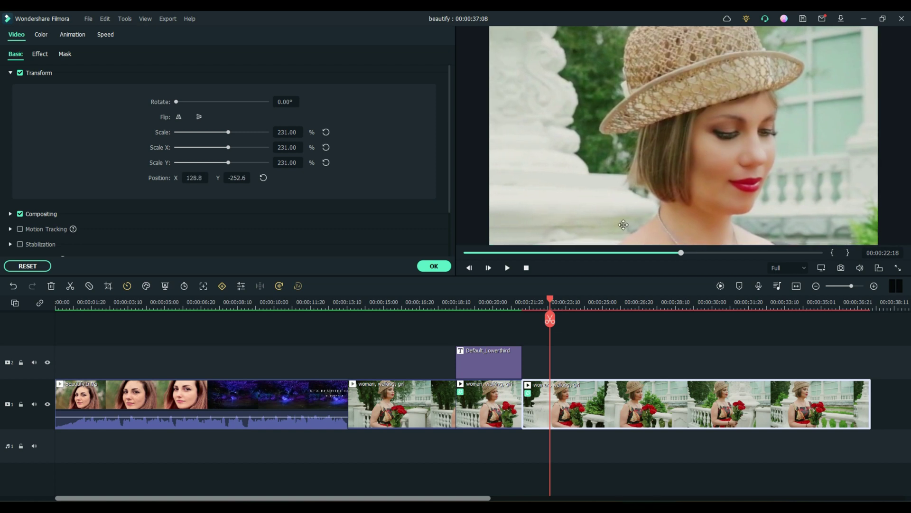
left_click_drag(550, 299, 530, 304)
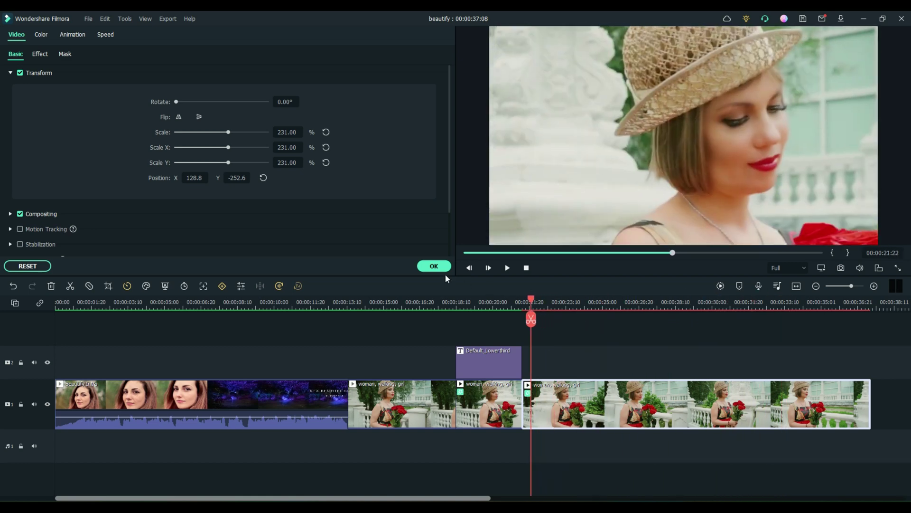
left_click(439, 267)
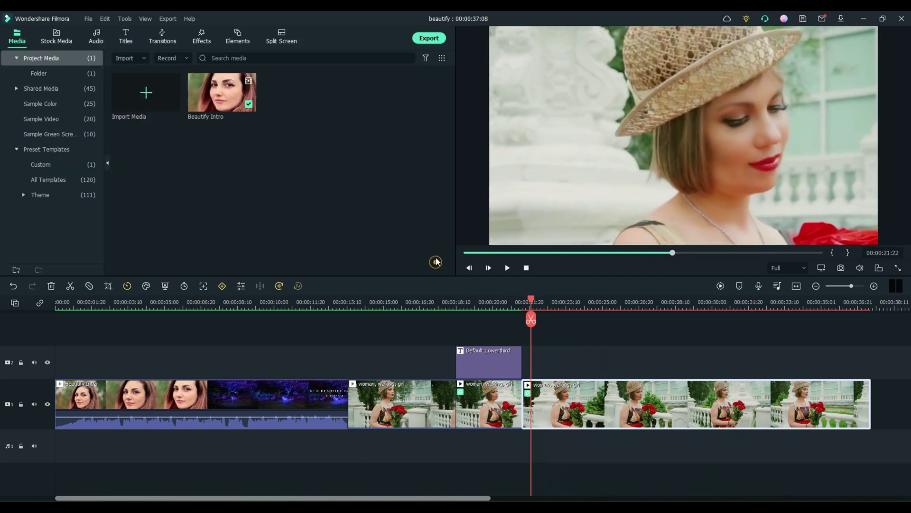
Turn off the third clip's existing Beautify effect and confirm the clip settings.
double_click(586, 402)
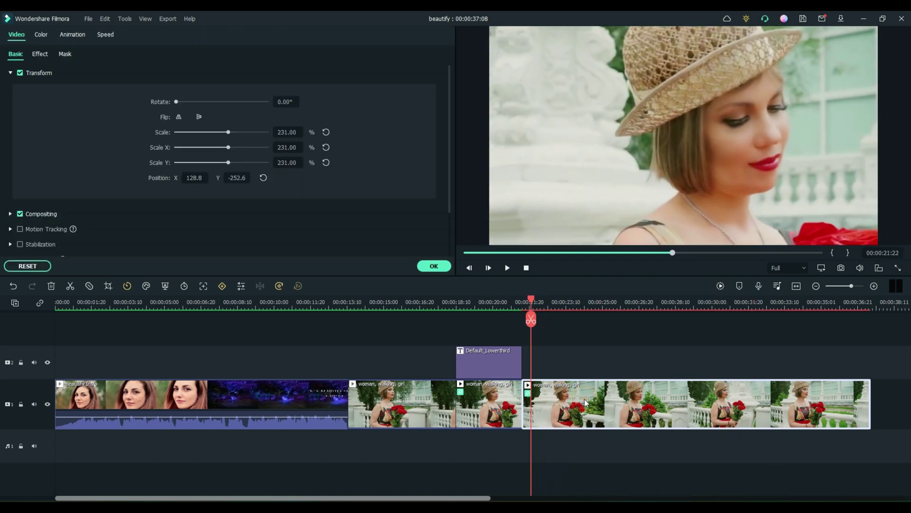
left_click(39, 54)
left_click(19, 72)
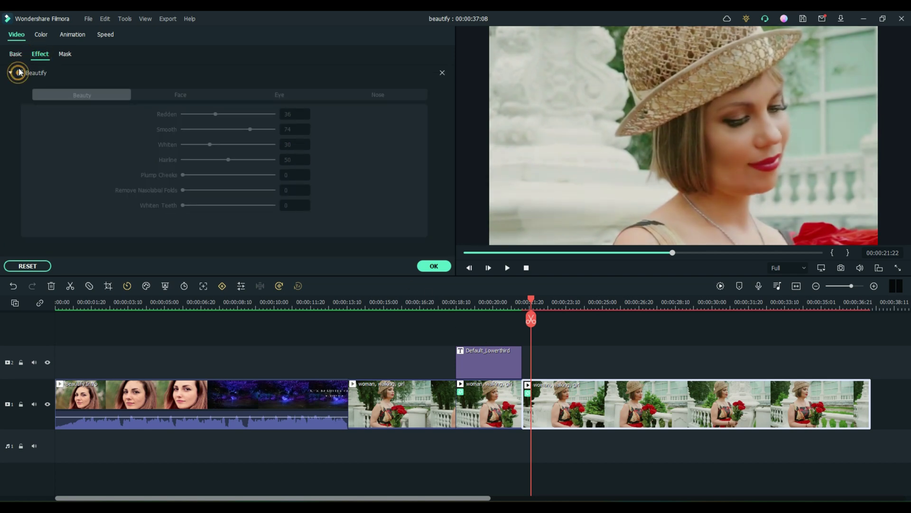
left_click(435, 267)
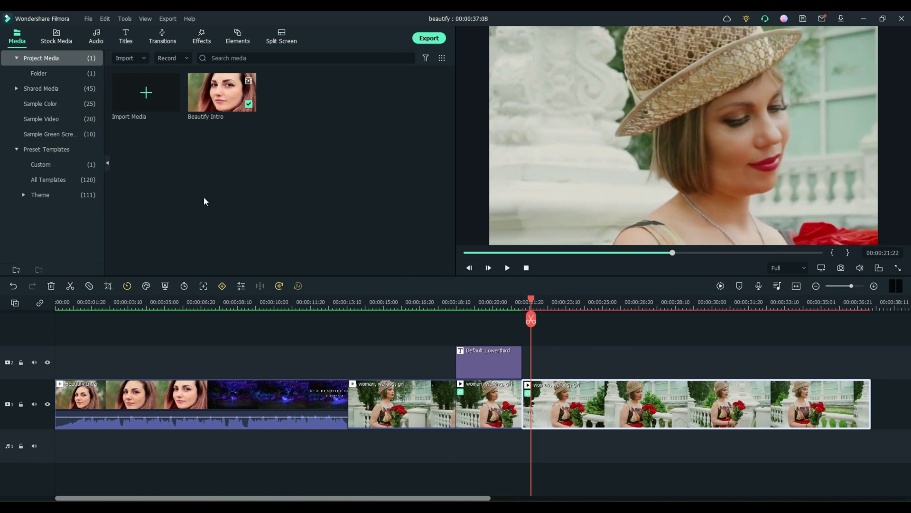
Show the Utility category in the Effects library, with Beautify listed first.
left_click(203, 39)
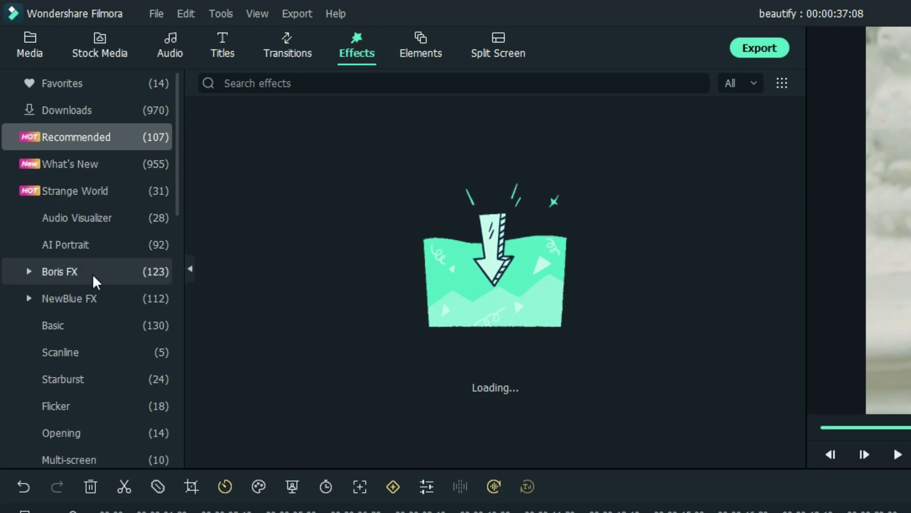
scroll(93, 280, "down", 2)
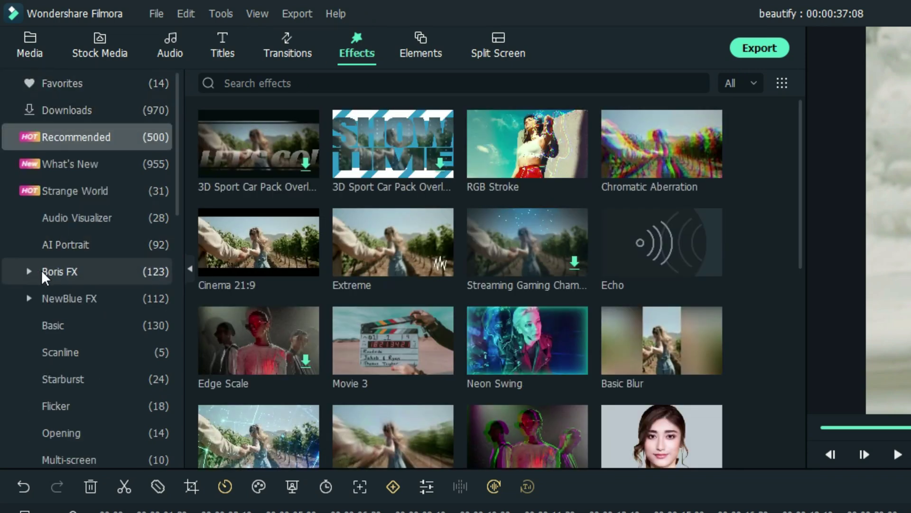
scroll(62, 287, "down", 3)
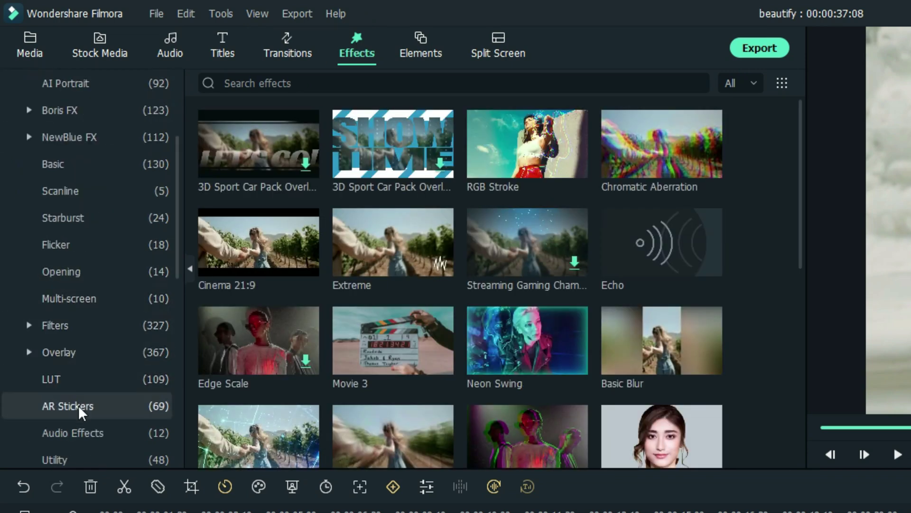
left_click(63, 461)
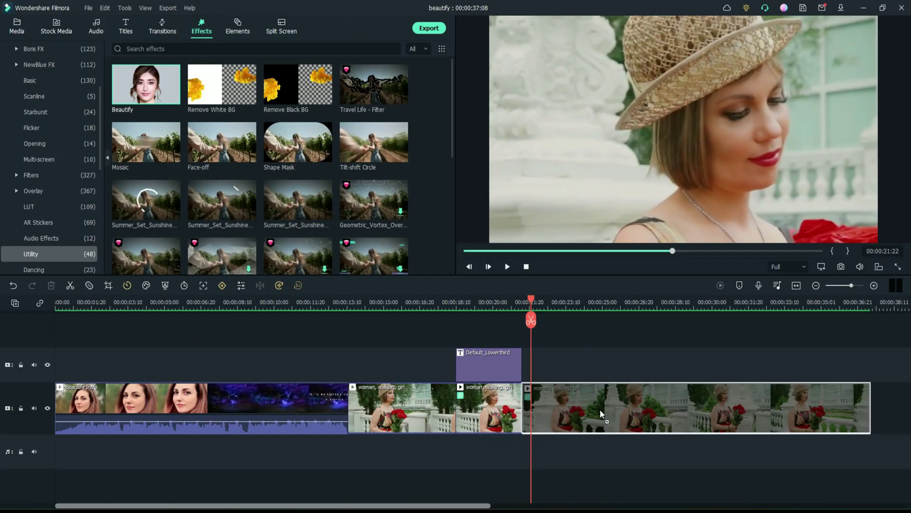
Drop a new Beautify effect onto the zoomed third rose clip and return to the Media library.
left_click_drag(600, 411, 600, 412)
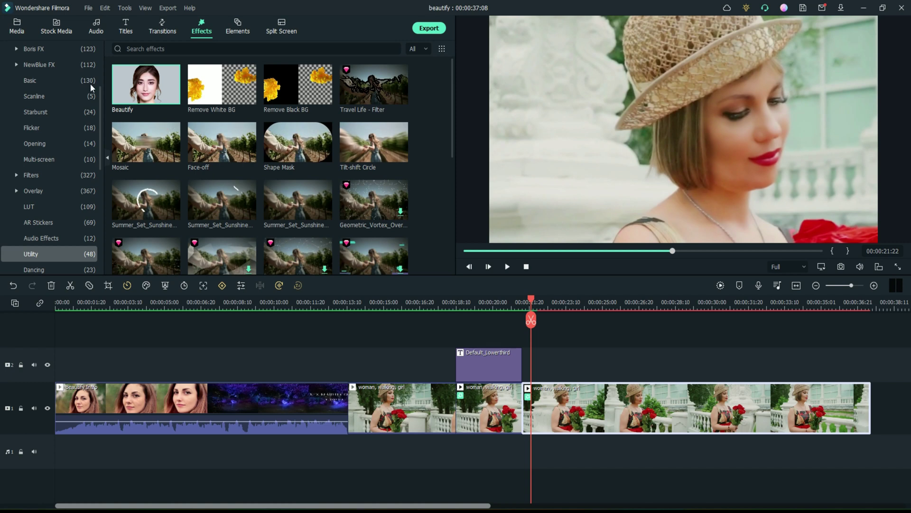
left_click(17, 31)
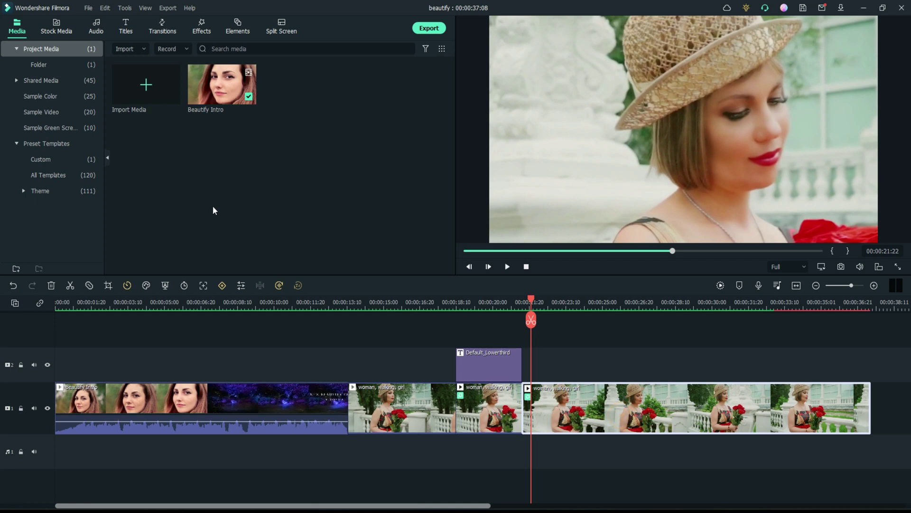
key("alt+e")
Enable the new Beautify effect and browse its face, eye and nose reshaping options.
left_click(40, 45)
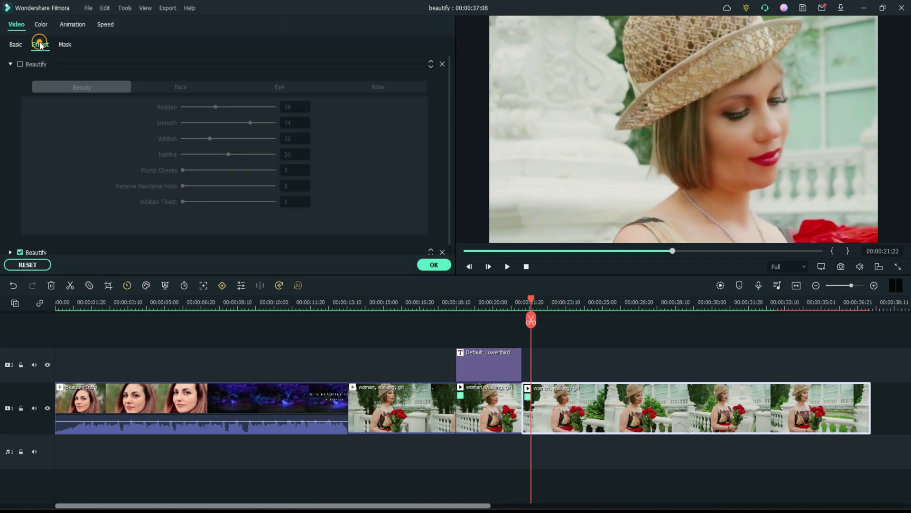
left_click(20, 64)
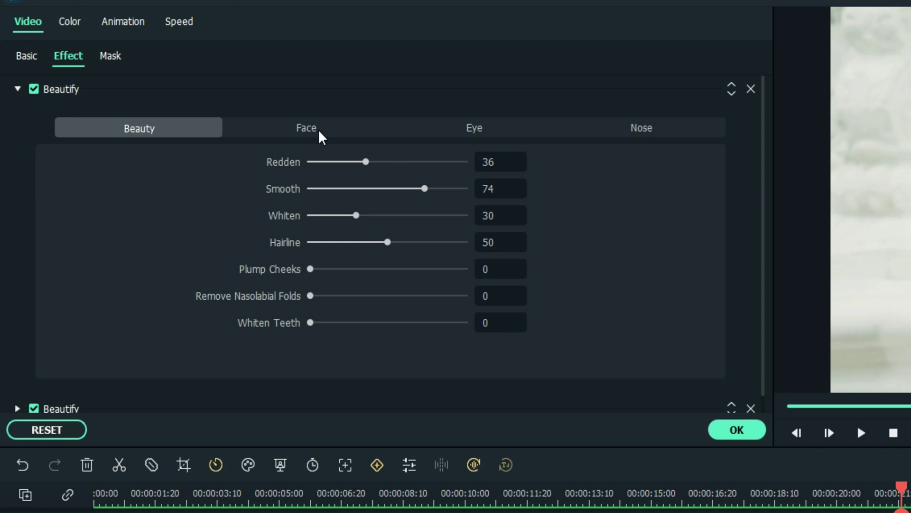
left_click(322, 137)
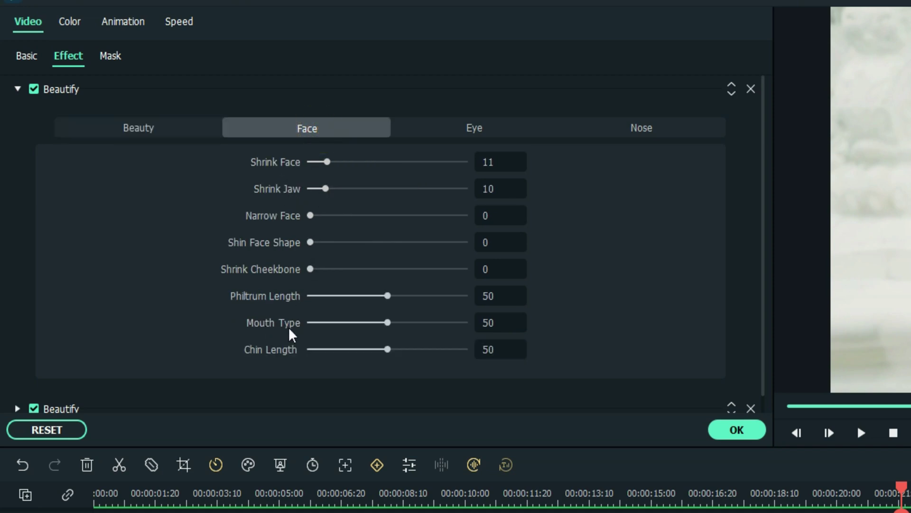
left_click(491, 128)
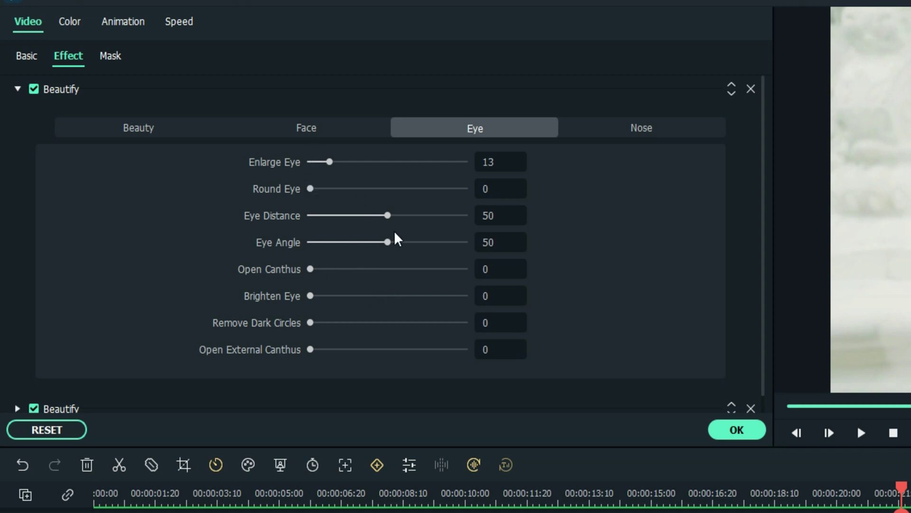
left_click(653, 135)
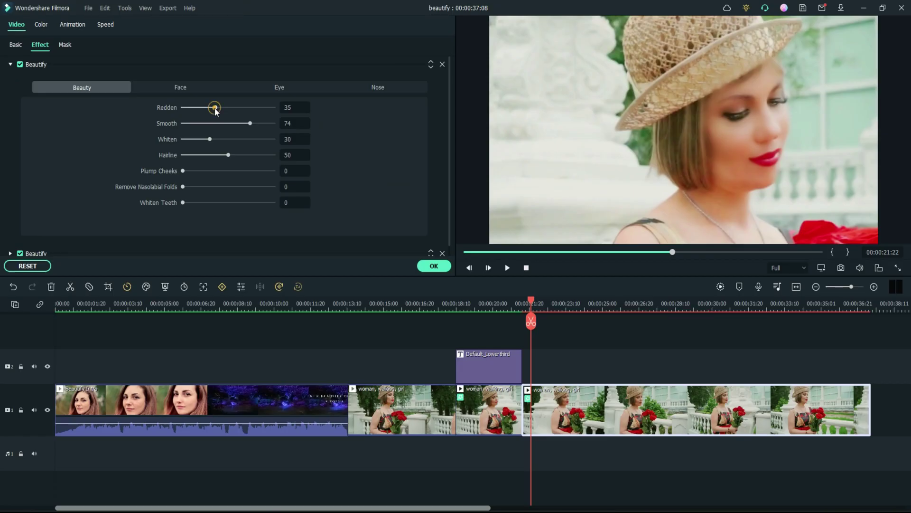
left_click_drag(216, 111, 218, 110)
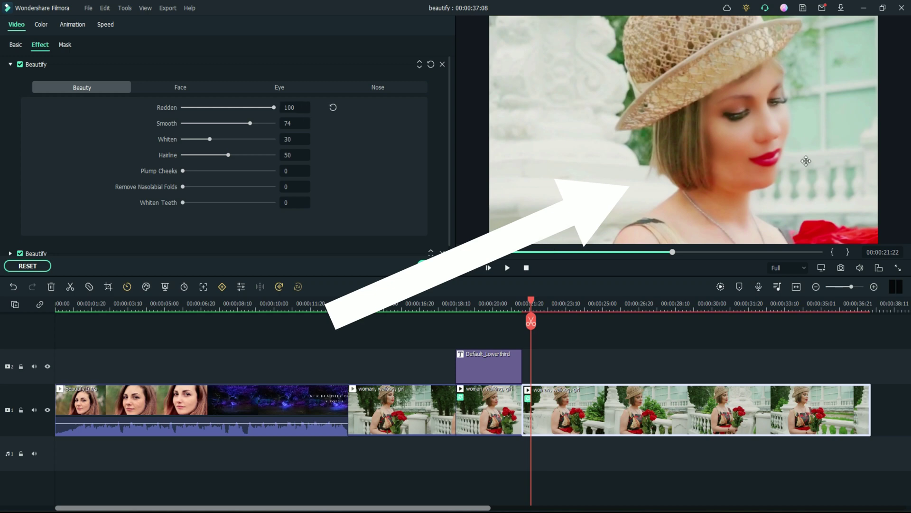
left_click(274, 109)
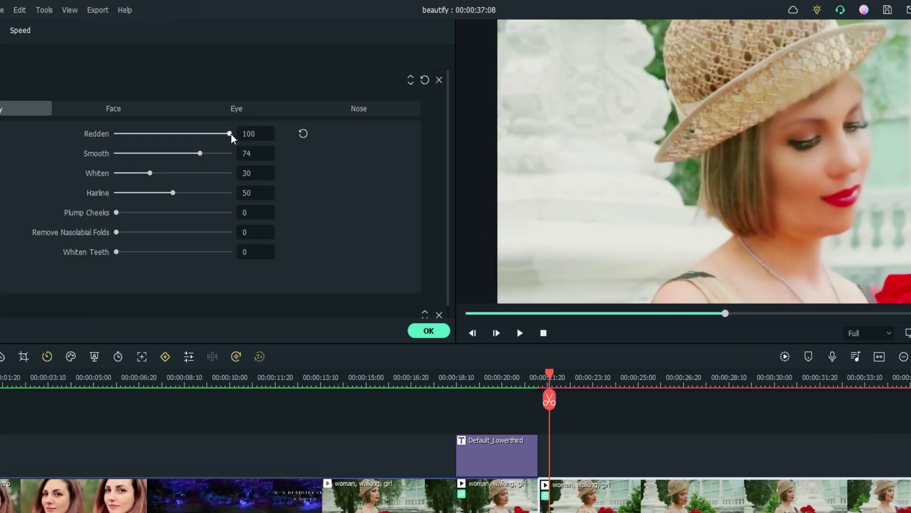
left_click_drag(232, 134, 289, 134)
left_click(304, 133)
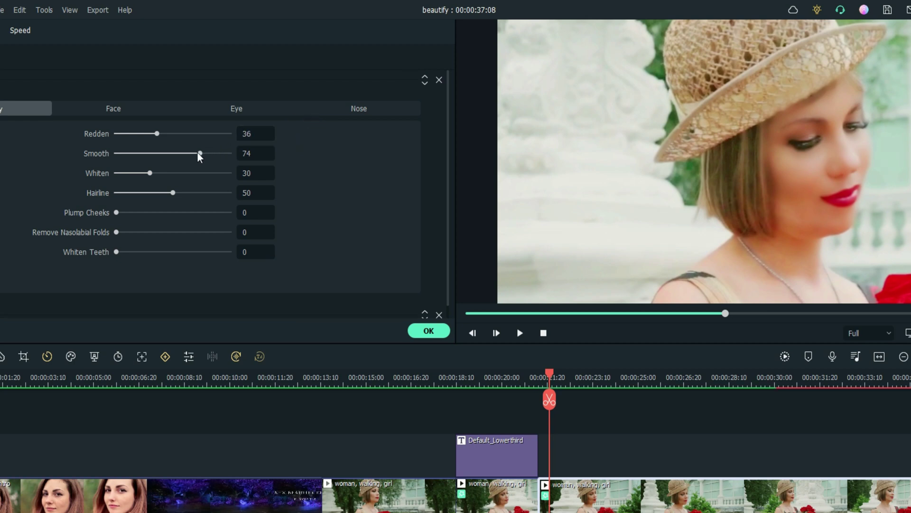
left_click_drag(201, 152, 209, 151)
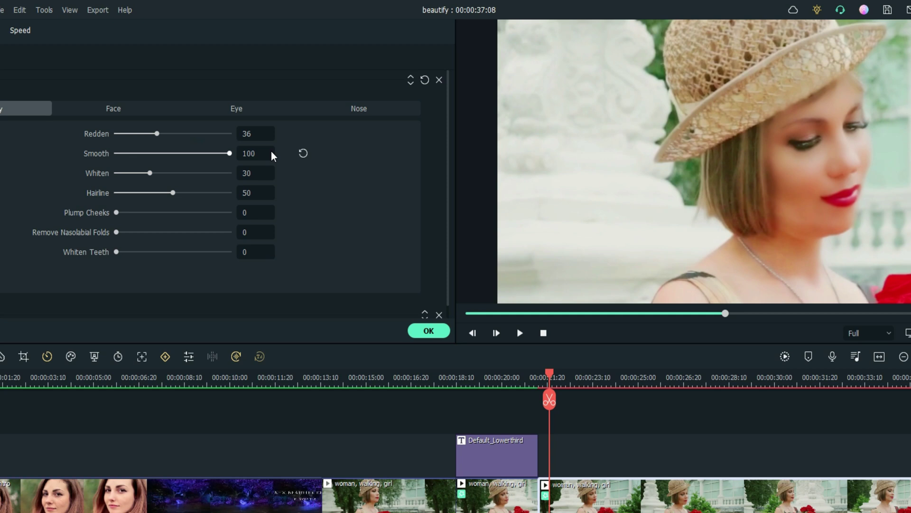
left_click_drag(230, 153, 88, 158)
mouse_move(232, 152)
left_mouse_down()
mouse_move(95, 159)
mouse_move(253, 144)
mouse_move(81, 157)
mouse_move(240, 151)
left_mouse_up()
left_click(302, 153)
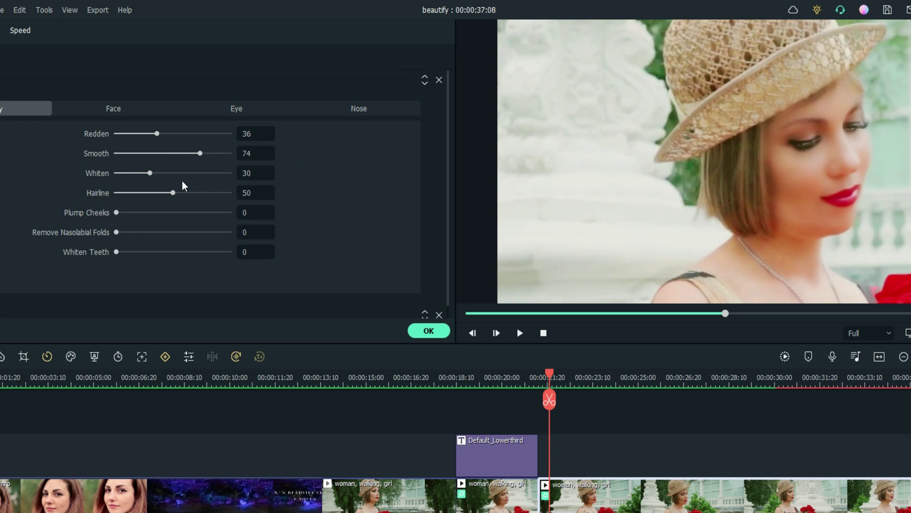
left_click_drag(150, 174, 84, 180)
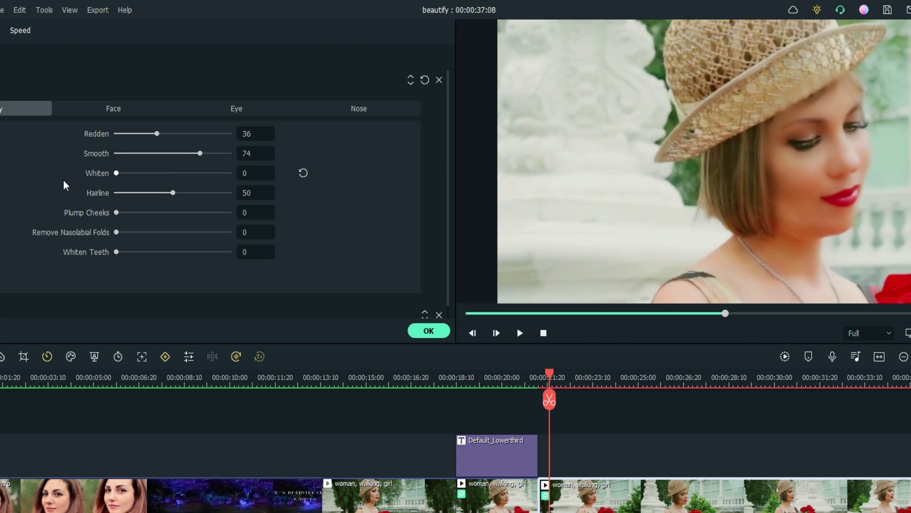
left_click_drag(64, 181, 317, 165)
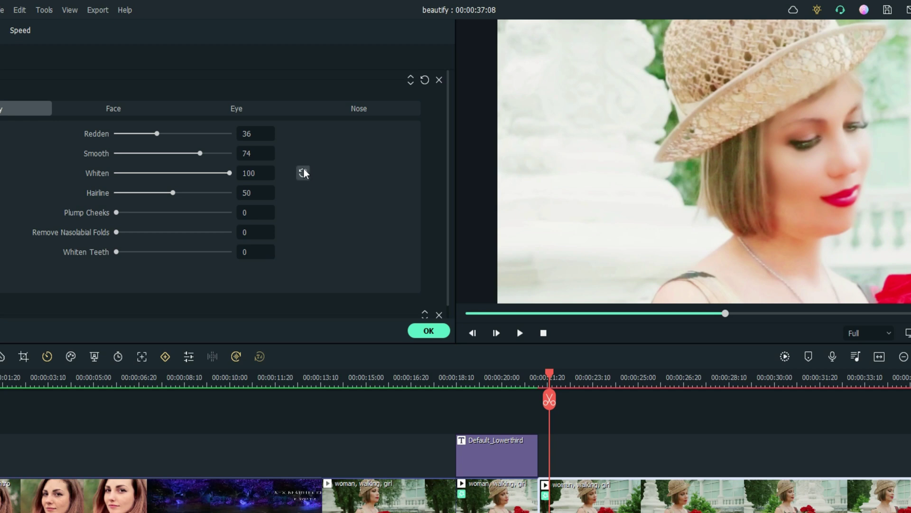
left_click(303, 172)
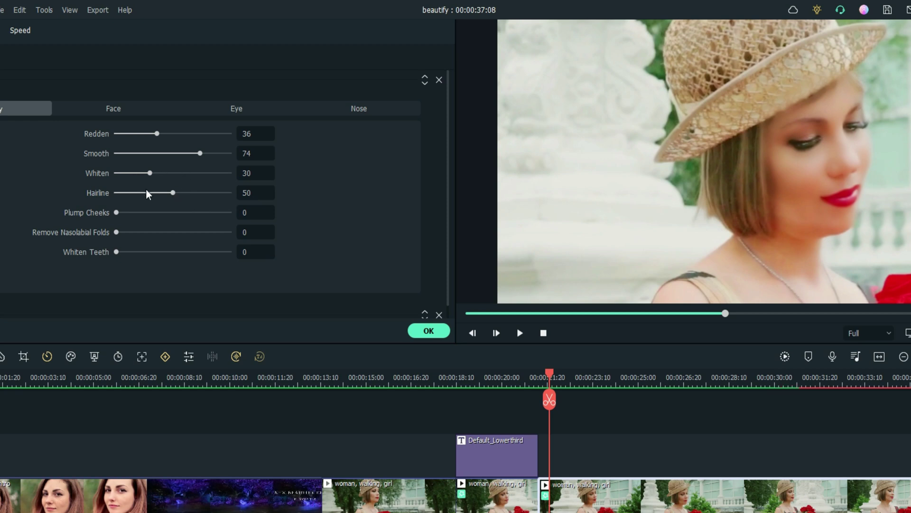
left_click(174, 194)
left_click_drag(174, 197, 175, 195)
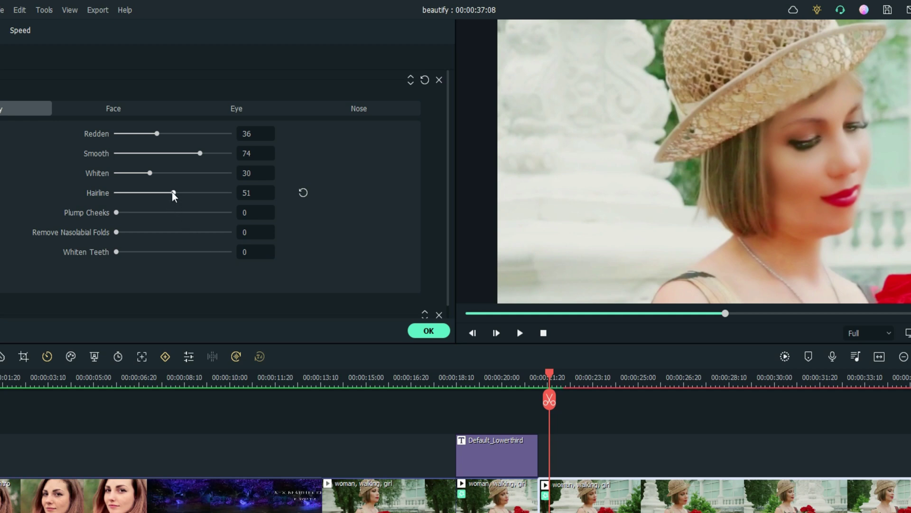
left_click_drag(174, 193, 35, 203)
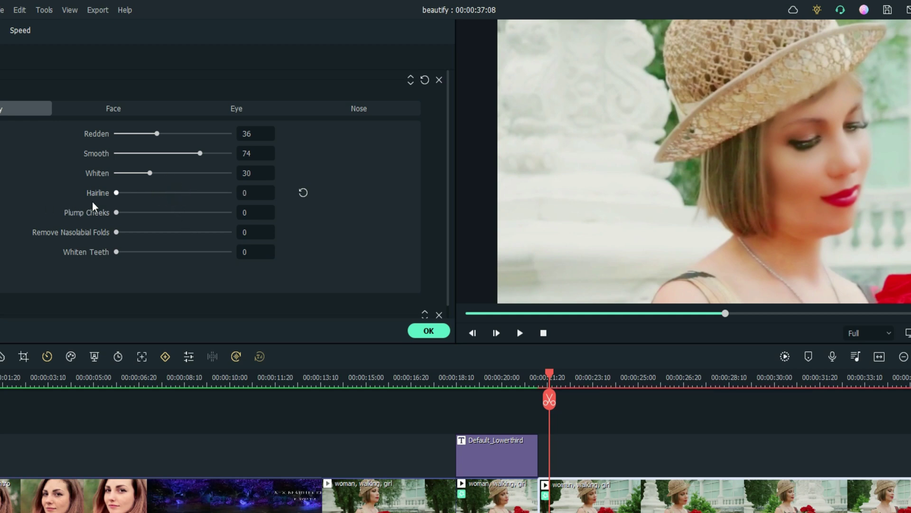
left_click_drag(140, 197, 202, 192)
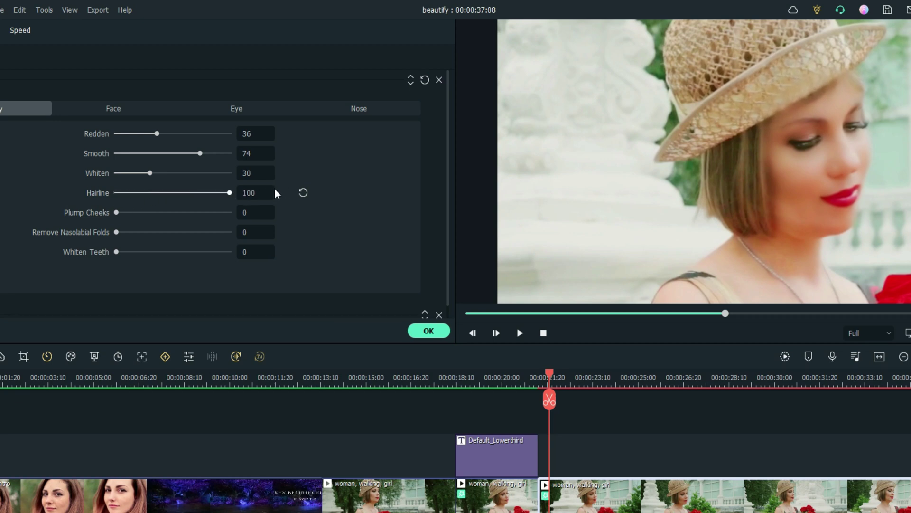
left_click_drag(229, 192, 161, 209)
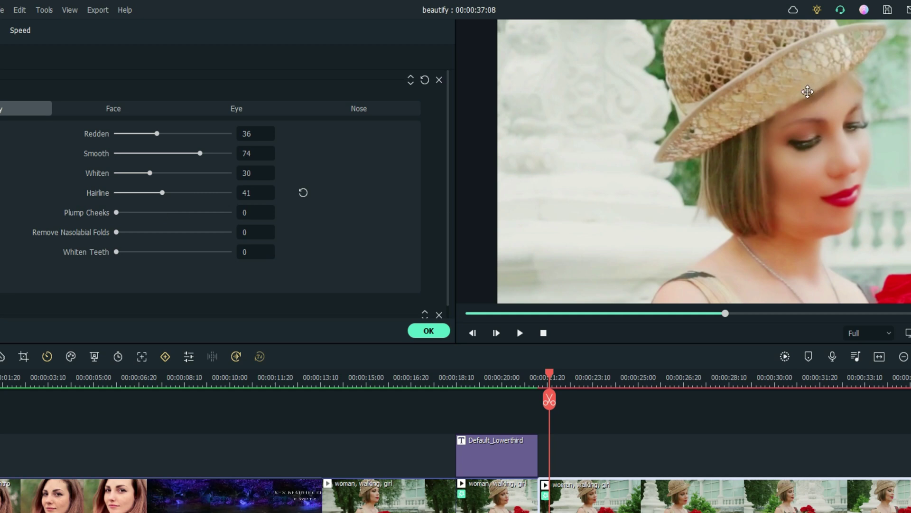
left_click(303, 193)
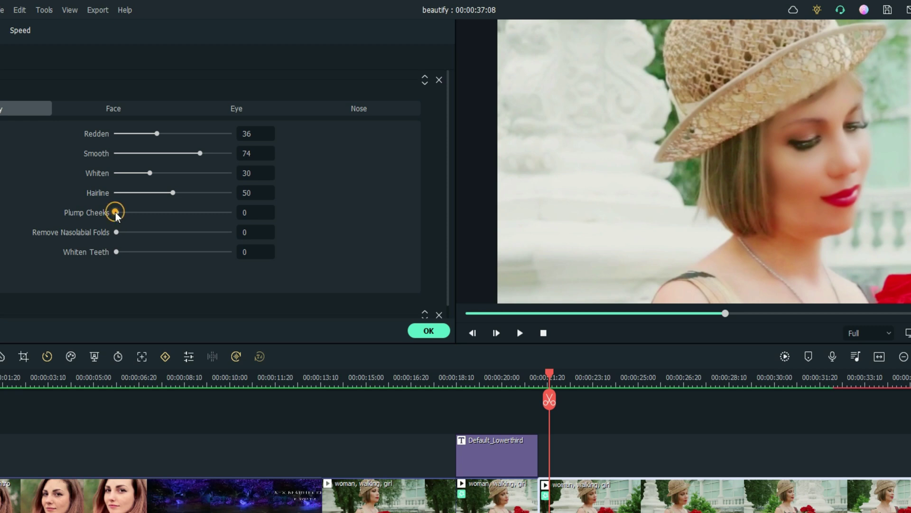
left_click_drag(116, 212, 209, 193)
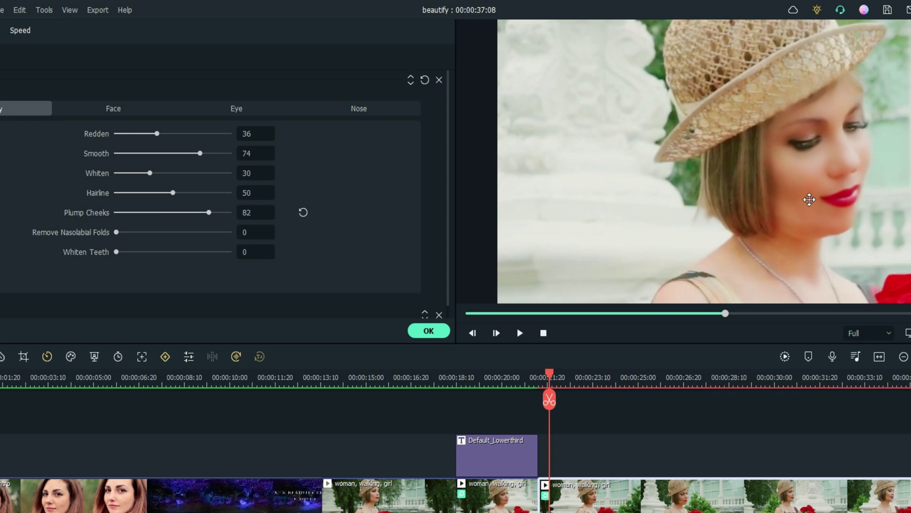
left_click(303, 213)
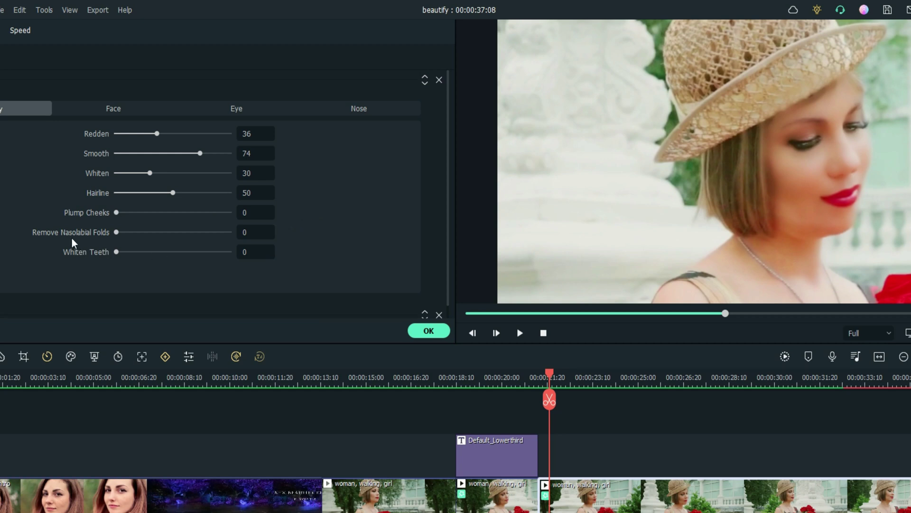
mouse_move(116, 232)
left_mouse_down()
mouse_move(312, 209)
mouse_move(131, 232)
left_mouse_up()
left_click(303, 232)
scroll(387, 269, "down", 1)
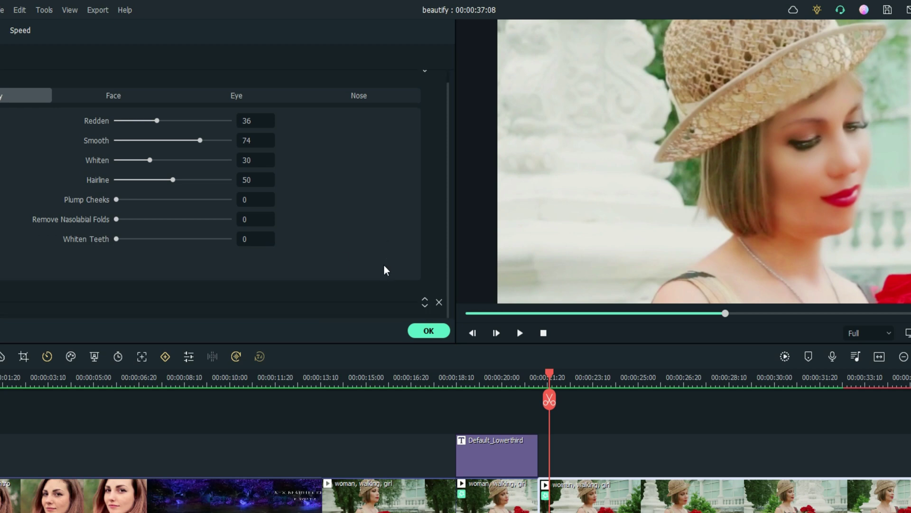
scroll(386, 266, "up", 1)
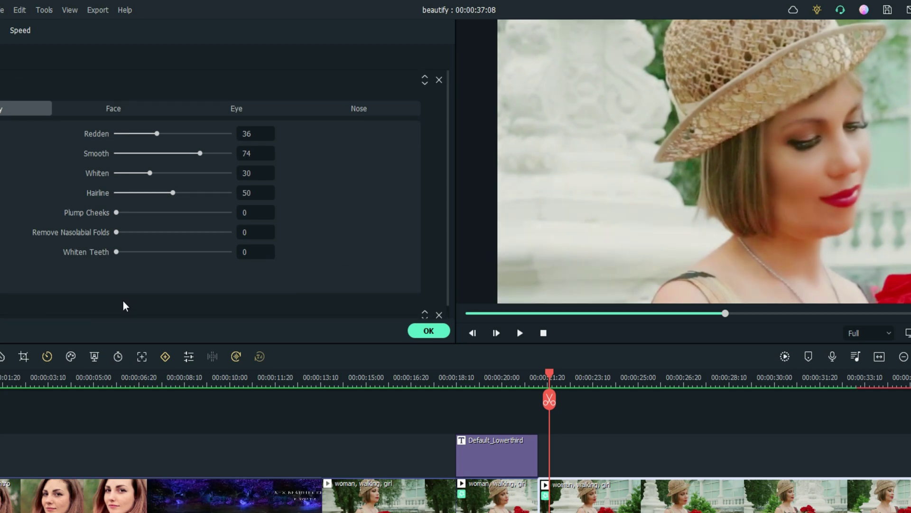
scroll(123, 301, "down", 1)
scroll(123, 299, "up", 1)
On the Beautify Face tab, drag Shrink Face and Shrink Jaw up to 100.
left_click(113, 108)
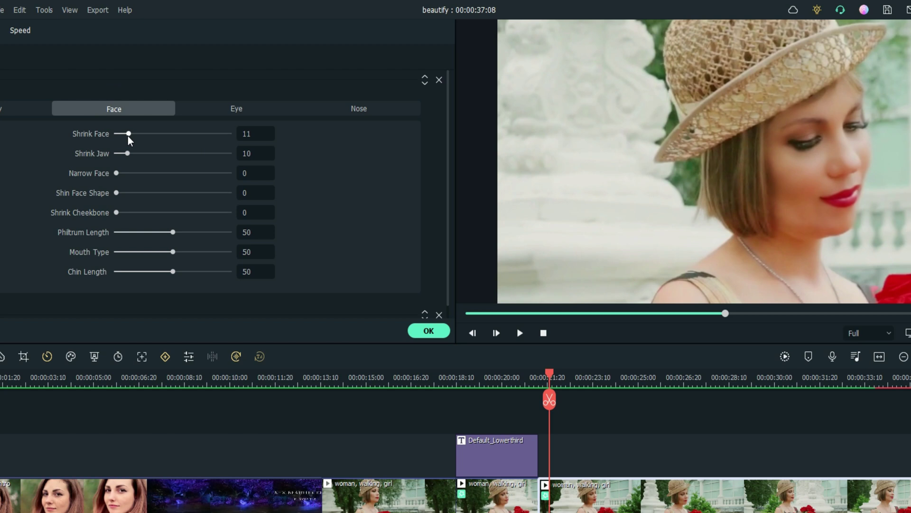
left_click_drag(127, 136, 116, 135)
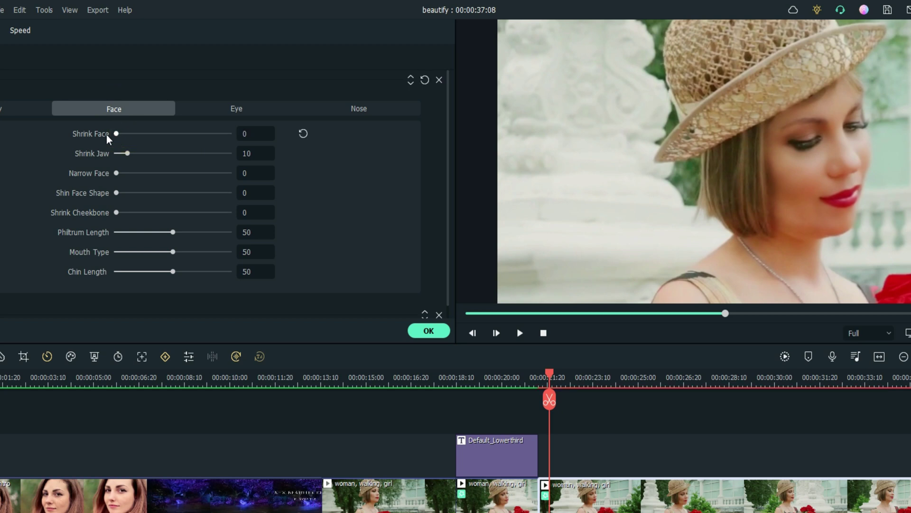
left_click_drag(106, 135, 238, 121)
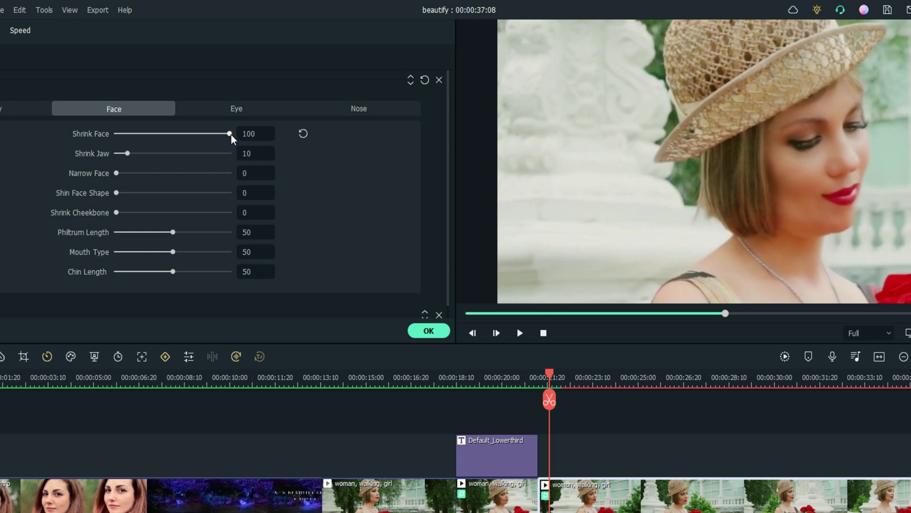
left_click_drag(230, 134, 282, 138)
left_click_drag(126, 155, 265, 134)
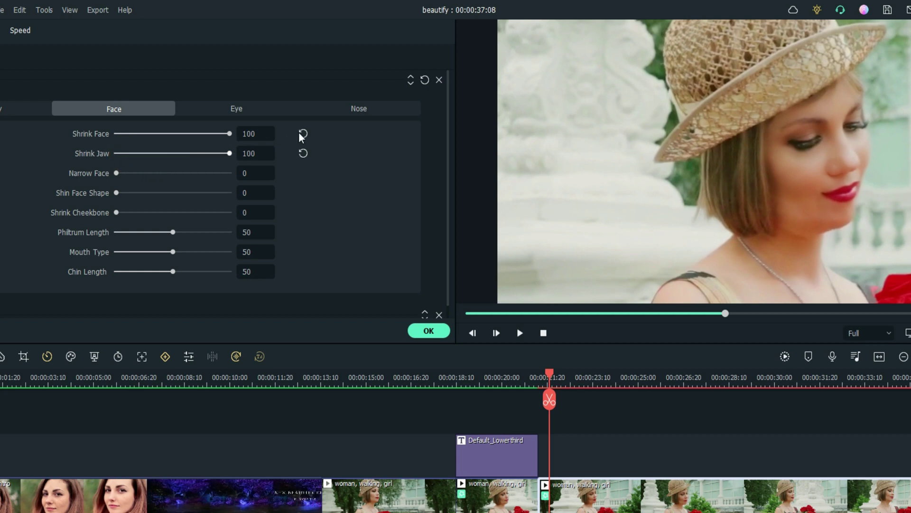
left_click_drag(223, 148, 267, 141)
Push Narrow Face, Shin Face Shape and Shrink Cheekbone all to 100.
left_click_drag(116, 174, 195, 175)
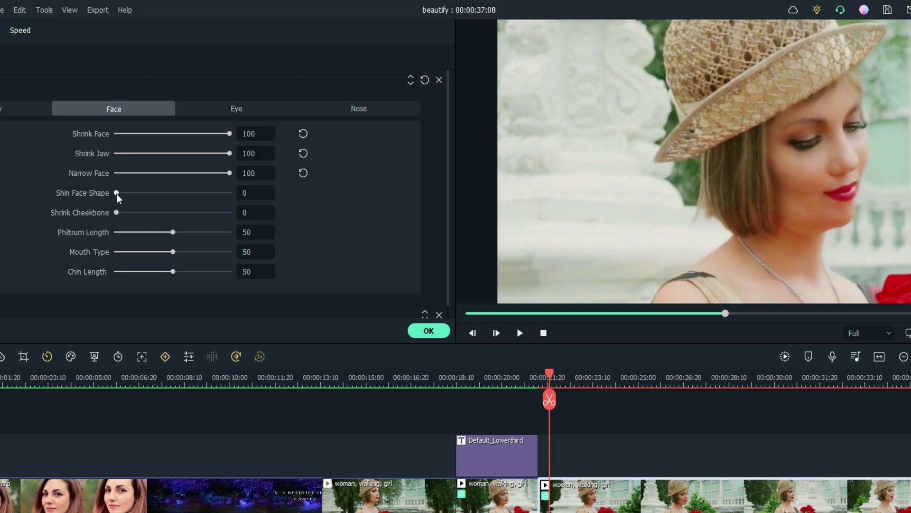
mouse_move(117, 193)
left_mouse_down()
mouse_move(216, 191)
mouse_move(124, 198)
left_mouse_up()
left_click_drag(122, 193, 241, 180)
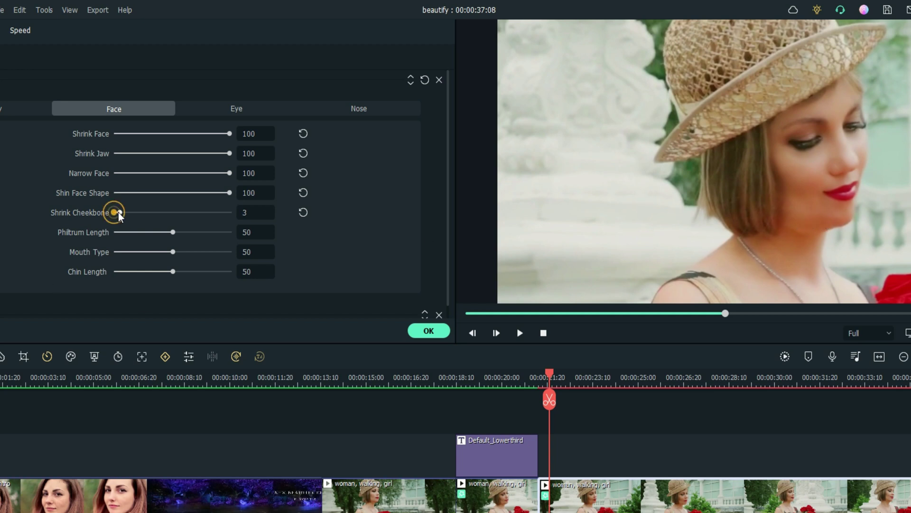
left_click_drag(119, 213, 218, 224)
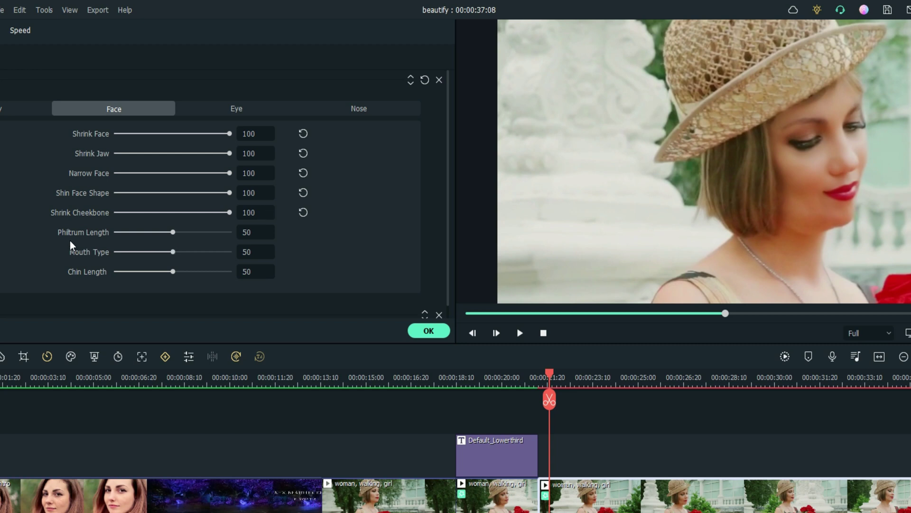
Set Philtrum Length and Mouth Type to 100 and Chin Length to 0, then confirm.
left_click_drag(173, 233, 243, 227)
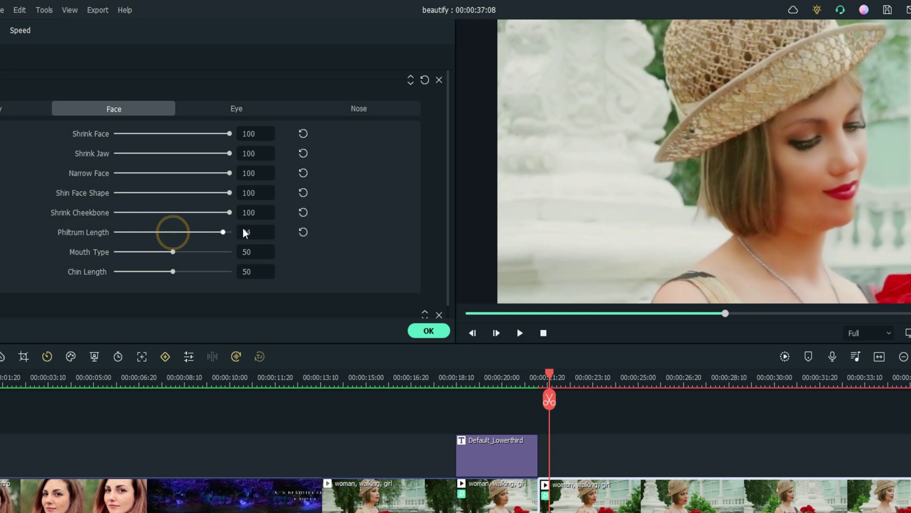
left_click_drag(170, 239, 393, 244)
left_click_drag(229, 233, 246, 227)
left_click_drag(172, 253, 68, 252)
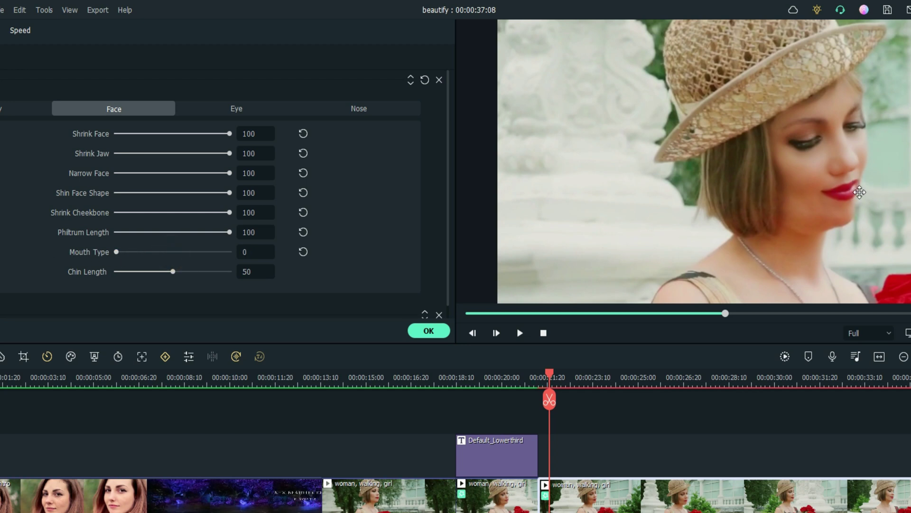
left_click_drag(116, 251, 245, 244)
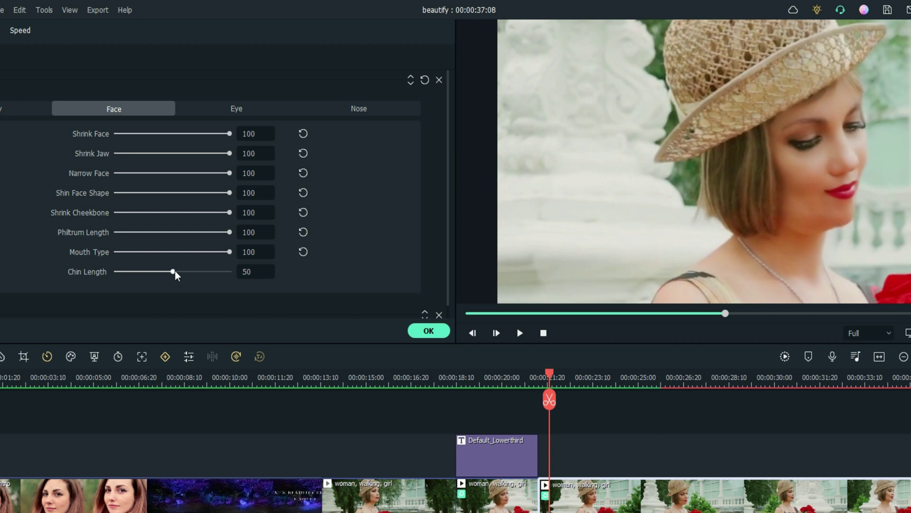
left_click_drag(175, 269, 277, 270)
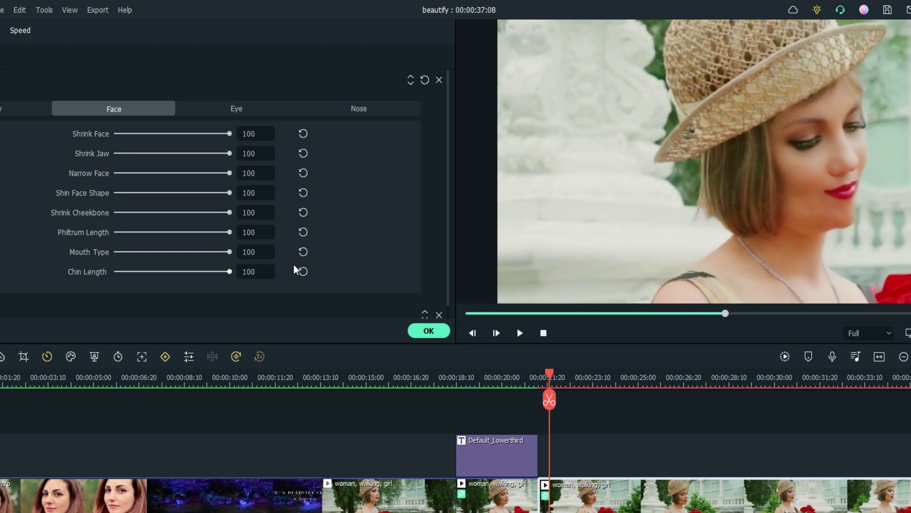
left_click_drag(294, 264, 4, 295)
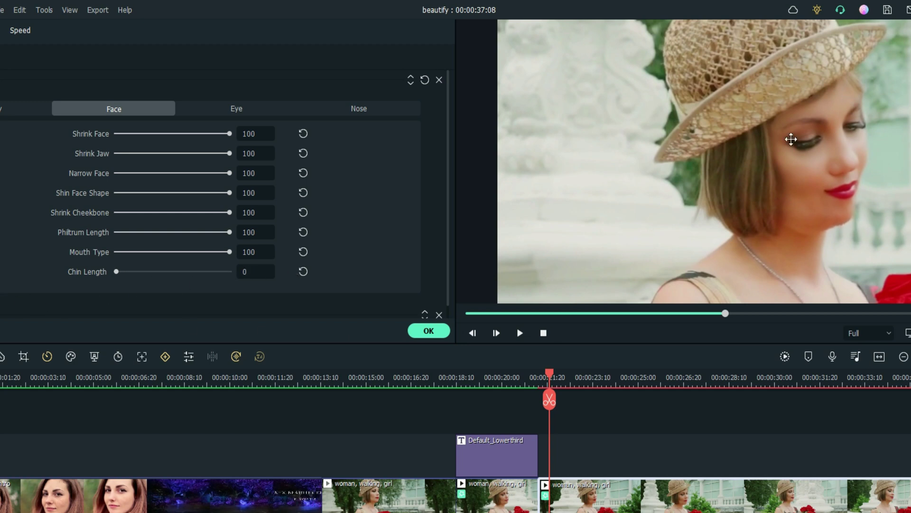
left_click(429, 331)
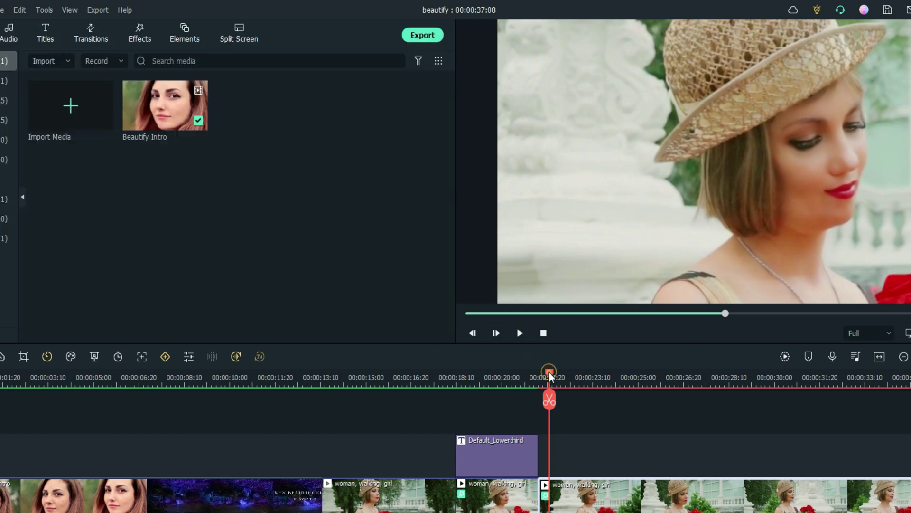
Reopen the zoomed rose clip's Beautify panel with the preview at a later frame.
left_click_drag(551, 376, 563, 412)
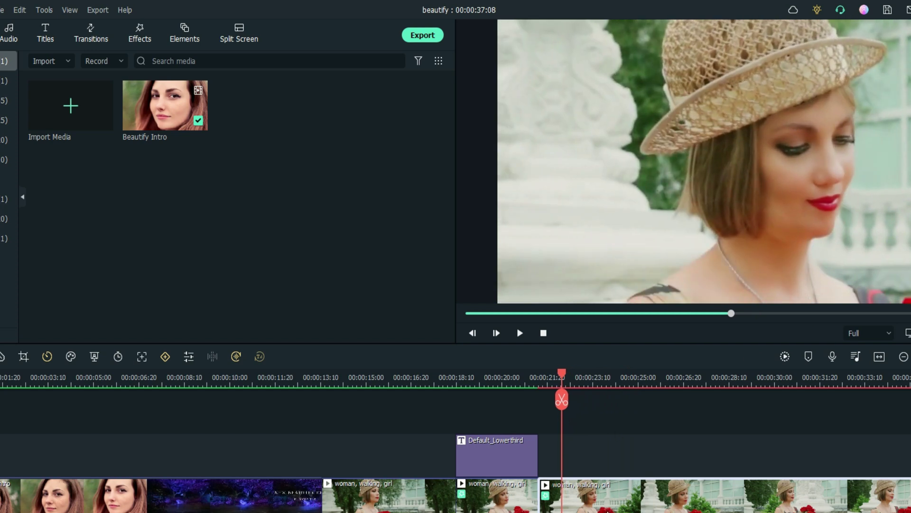
double_click(606, 510)
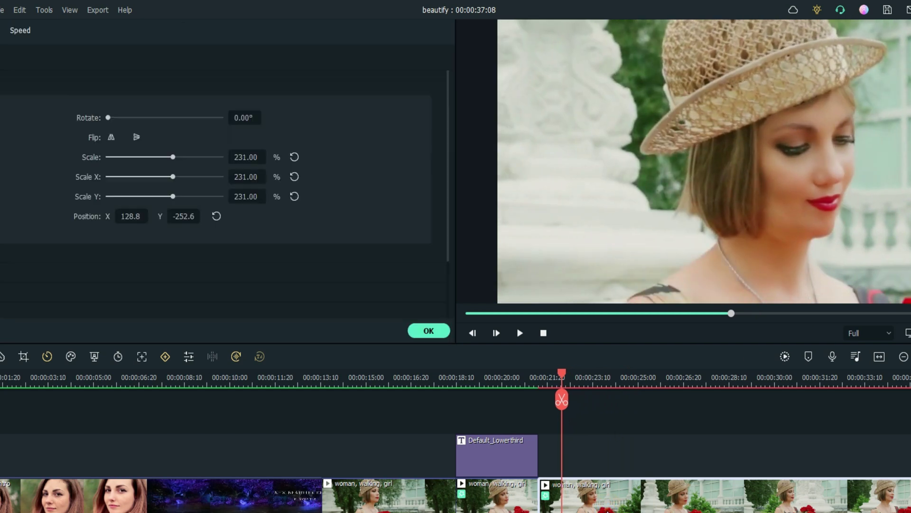
left_click_drag(561, 372, 732, 388)
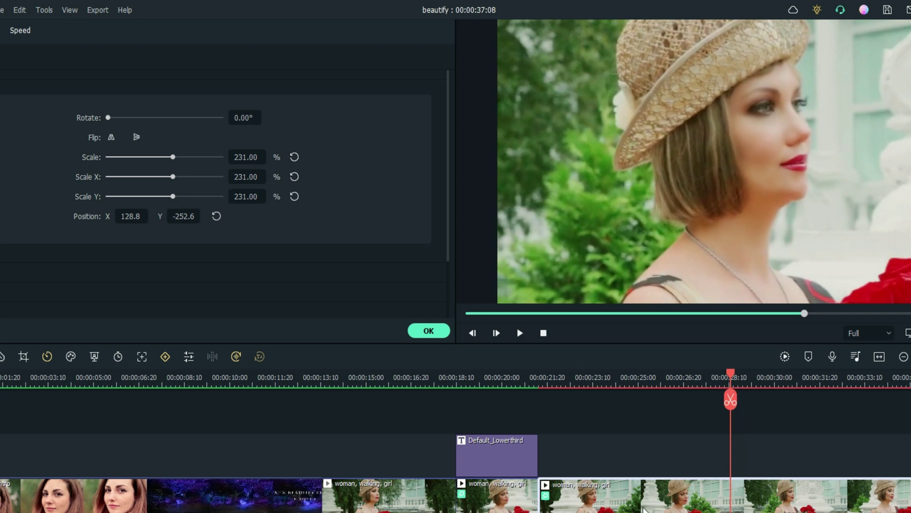
scroll(118, 199, "down", 5)
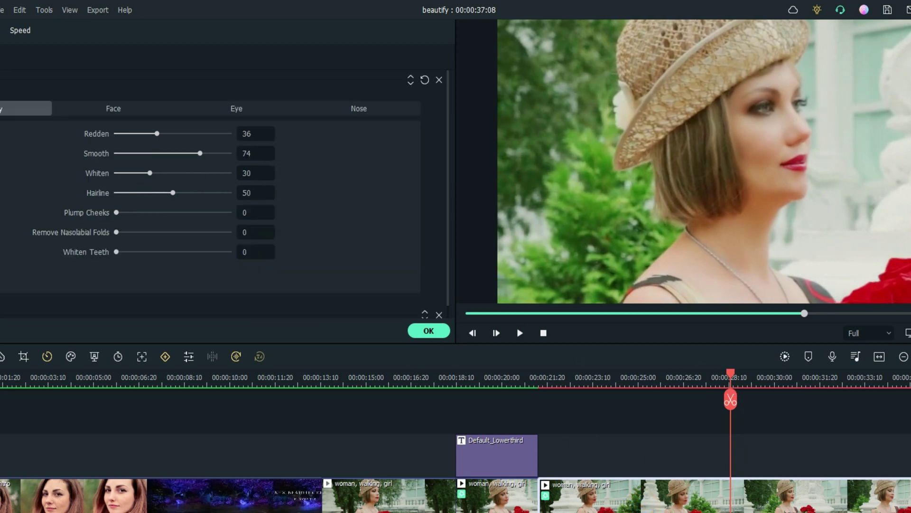
On the Eye tab, set Enlarge Eye and Round Eye both to 100.
left_click(109, 108)
left_click(5, 110)
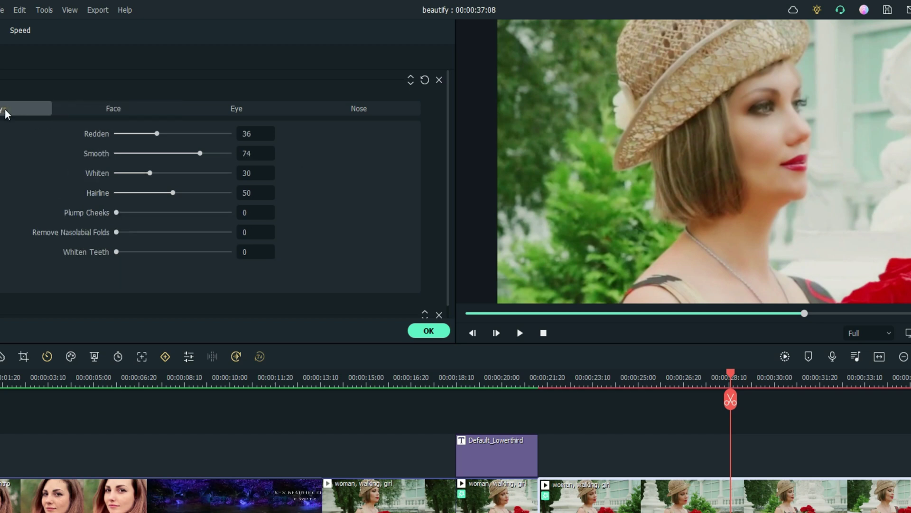
left_click(106, 112)
left_click(247, 105)
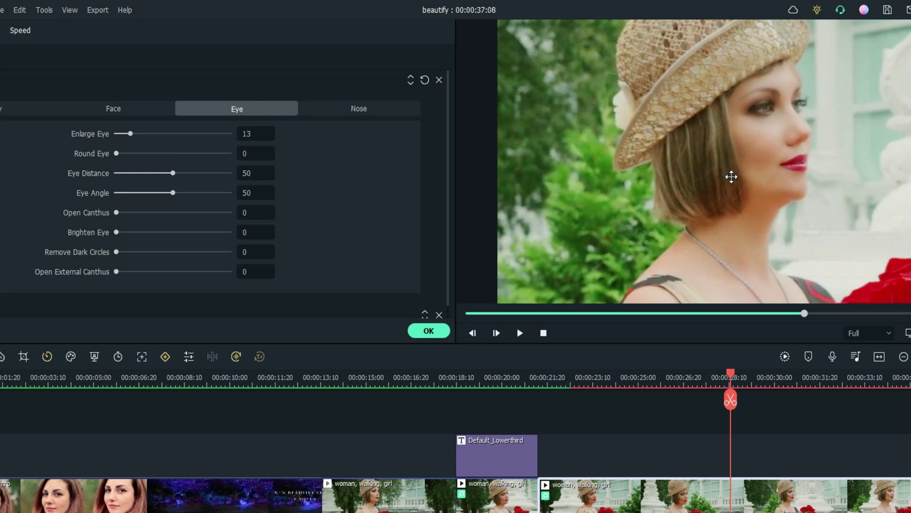
left_click(751, 161)
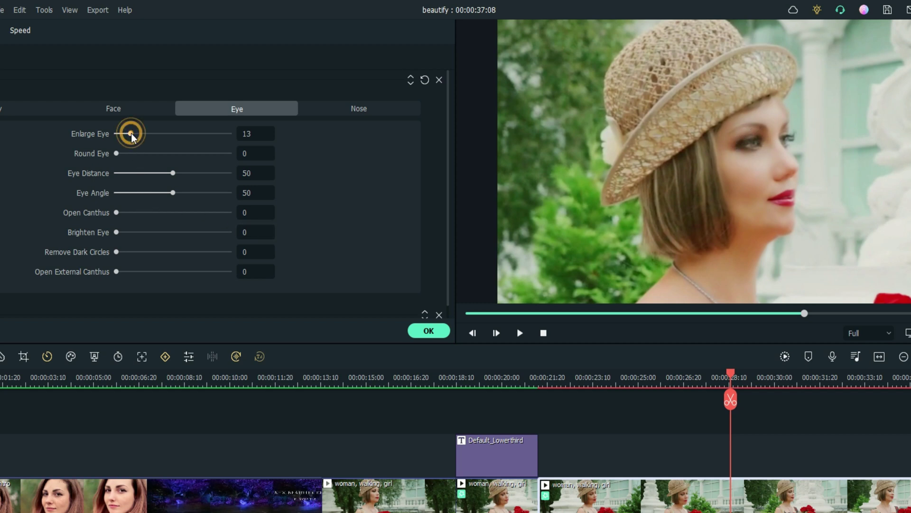
left_click_drag(131, 134, 98, 133)
left_click_drag(177, 128, 304, 117)
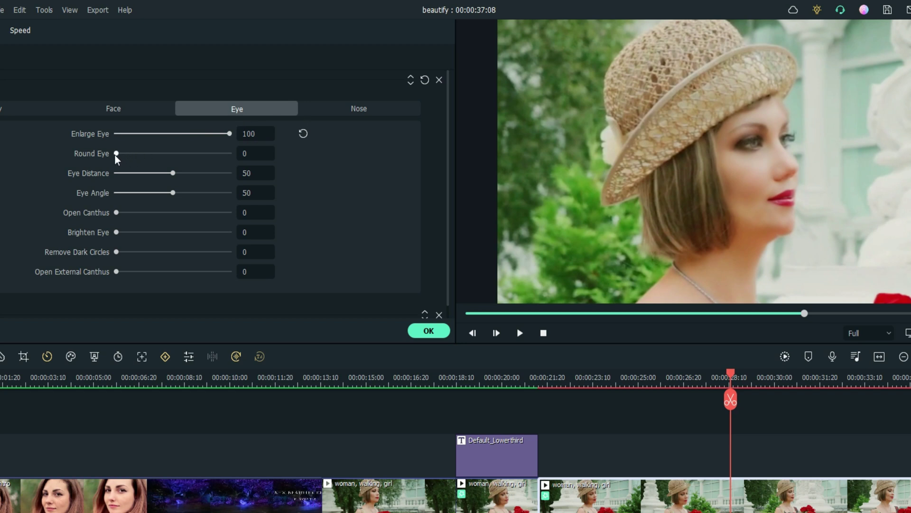
left_click_drag(116, 154, 275, 145)
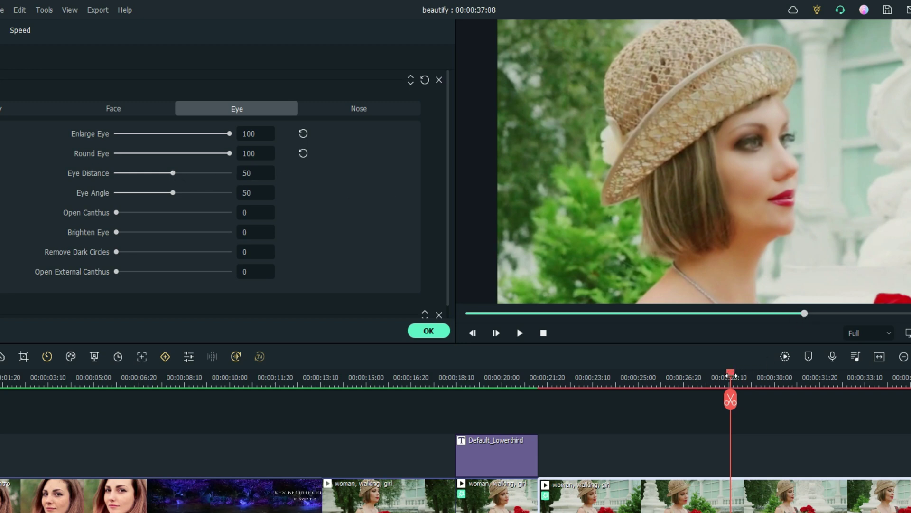
left_click_drag(728, 372, 654, 380)
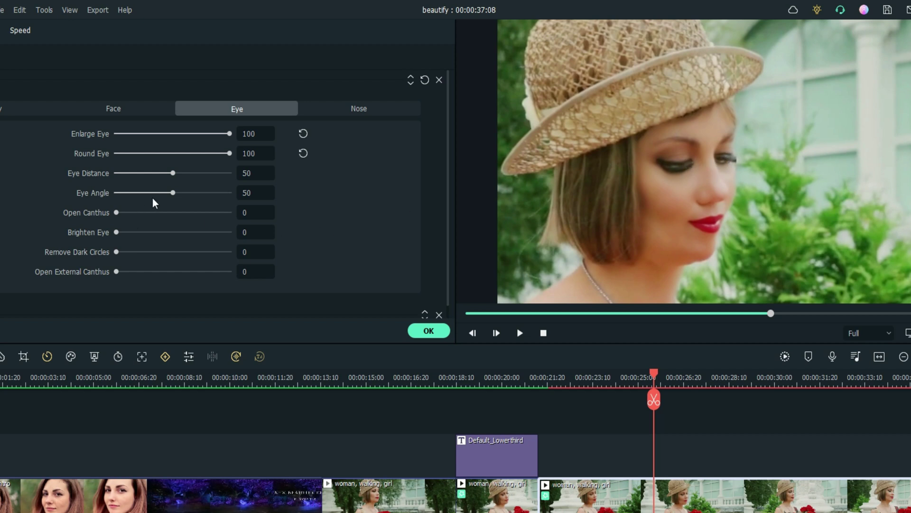
After comparing extremes, set Eye Distance and Eye Angle both to 0.
left_click_drag(174, 173, 50, 186)
left_click_drag(116, 173, 354, 173)
left_click_drag(285, 172, 62, 166)
left_click_drag(173, 193, 190, 191)
left_click_drag(259, 186, 184, 195)
left_click_drag(184, 192, 219, 190)
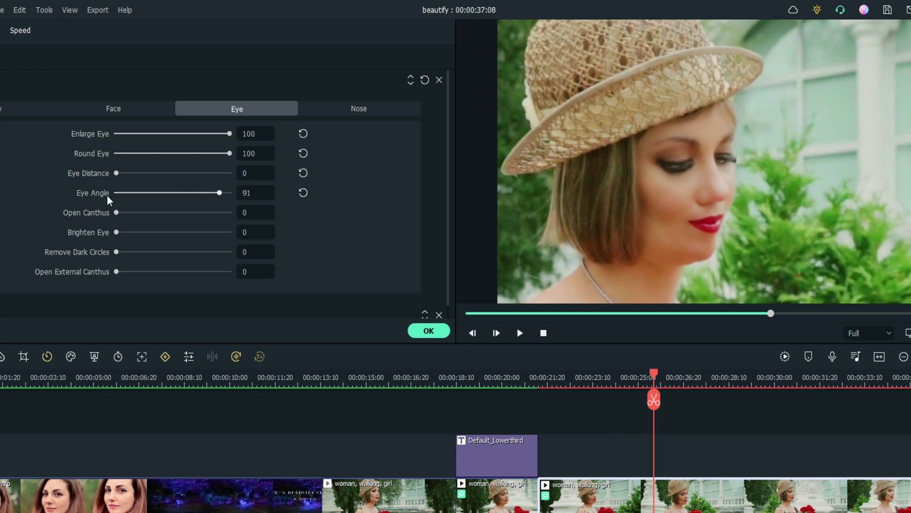
left_click_drag(107, 195, 80, 193)
Brighten the eyes to 100, leaving dark-circle removal and outer-corner opening at 0.
left_click_drag(116, 213, 90, 223)
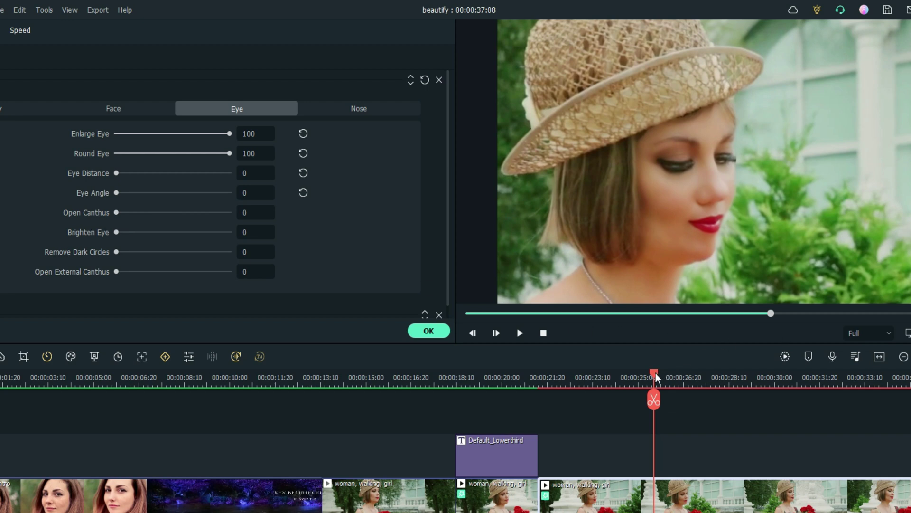
left_click_drag(656, 373, 731, 377)
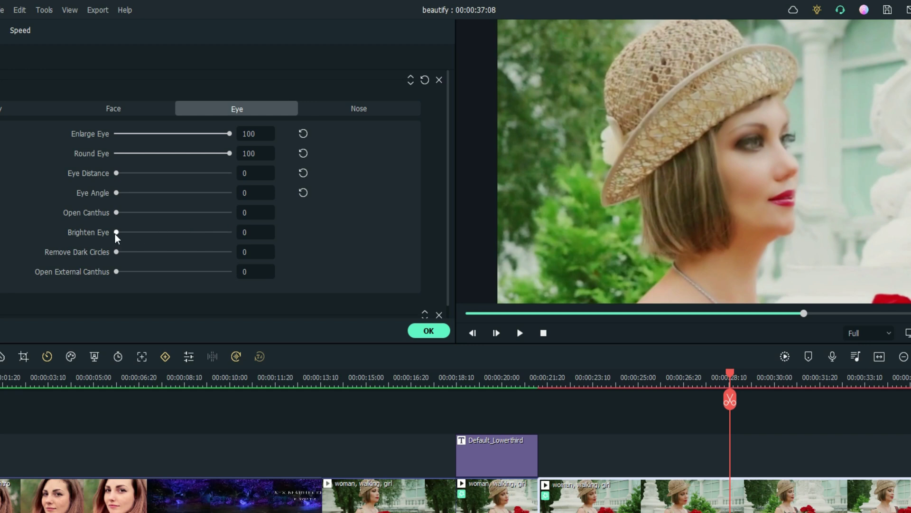
left_click_drag(115, 232, 61, 234)
left_click_drag(117, 234, 288, 231)
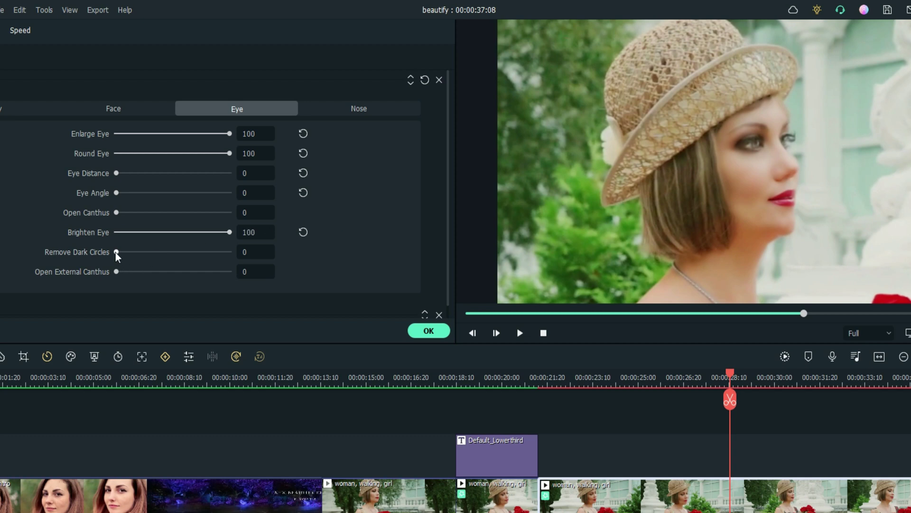
left_click_drag(116, 252, 79, 268)
left_click_drag(116, 273, 298, 250)
left_click_drag(232, 274, 46, 292)
left_click_drag(237, 269, 21, 292)
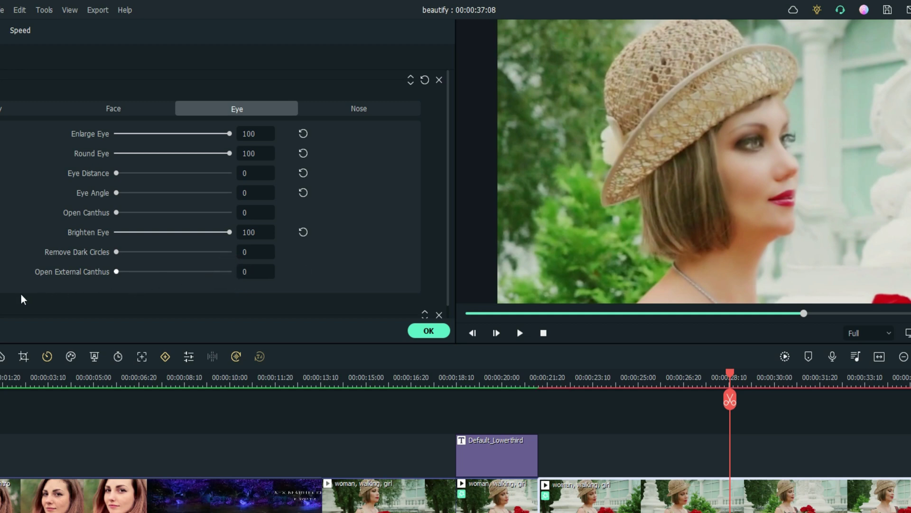
left_click(352, 109)
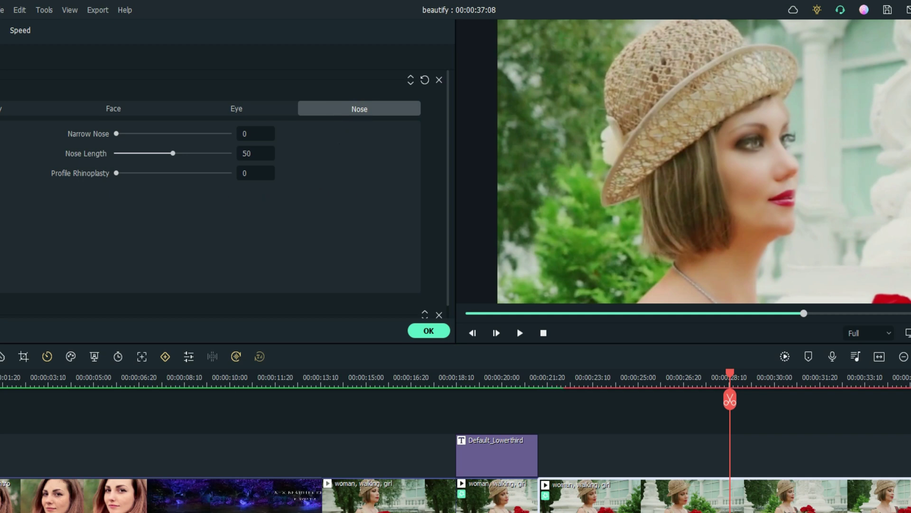
Zoom the video to about 323% scale and reposition it to frame her face.
scroll(214, 190, "up", 5)
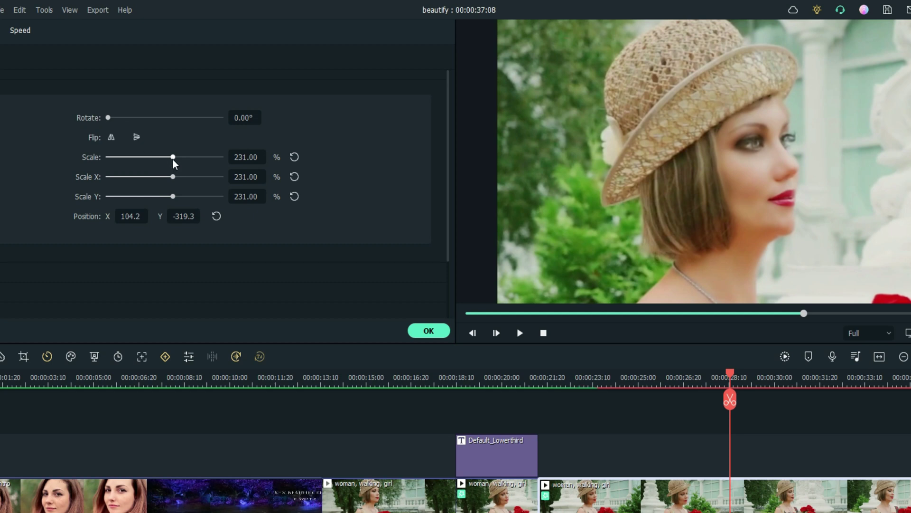
left_click_drag(172, 159, 199, 156)
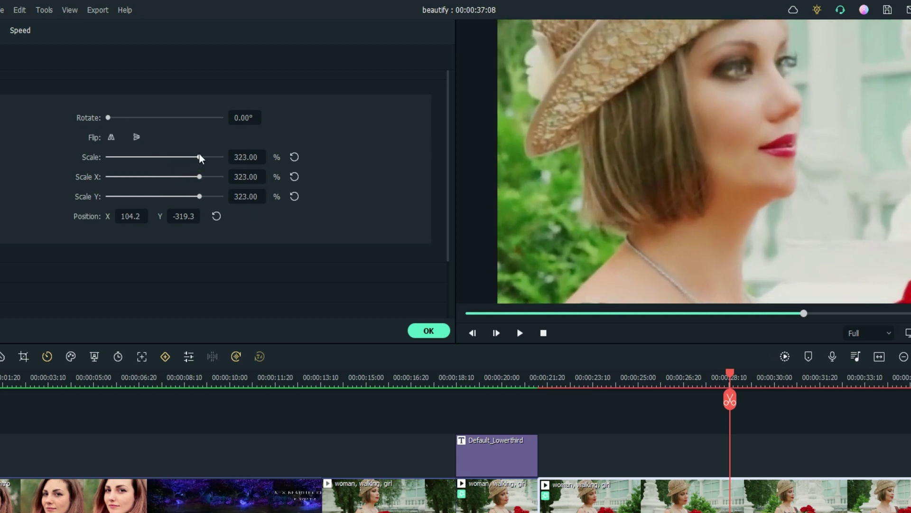
left_click_drag(747, 118, 753, 179)
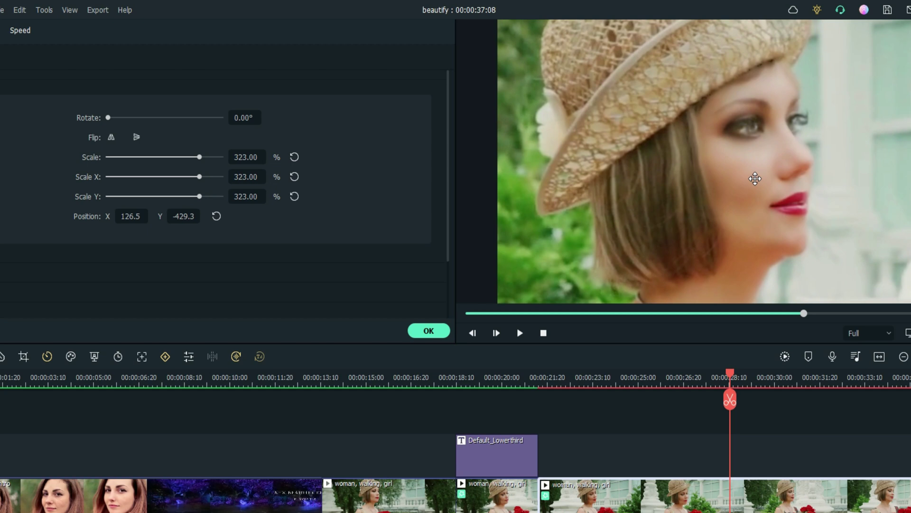
Set Narrow Nose to 100 to make the woman's nose fully narrow.
scroll(144, 144, "down", 5)
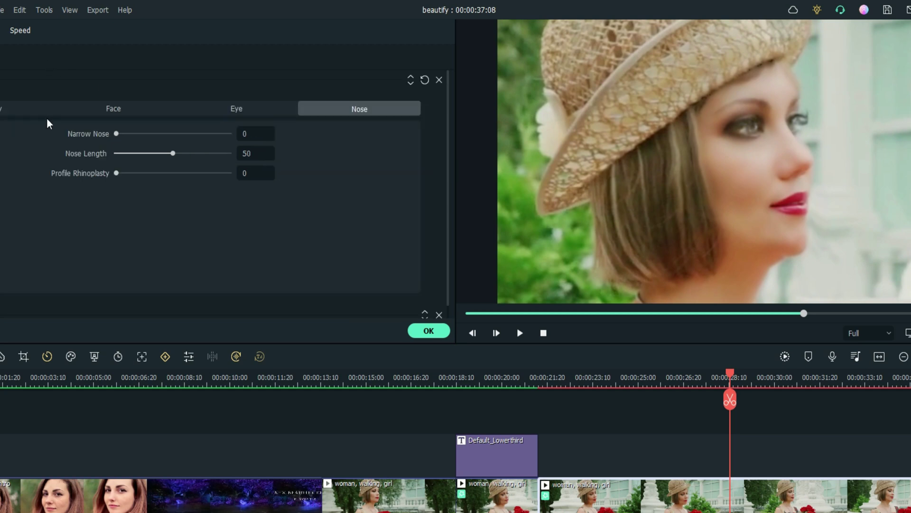
left_click_drag(116, 133, 200, 132)
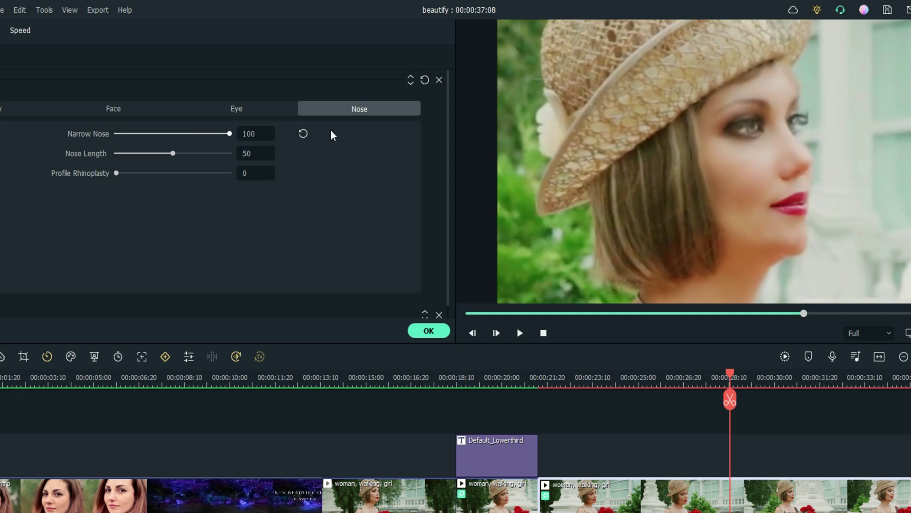
left_click(303, 134)
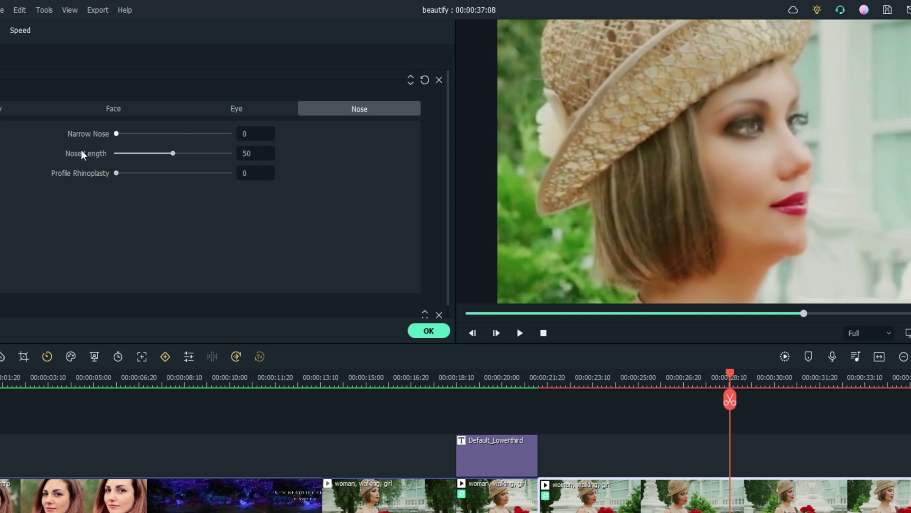
left_click_drag(116, 133, 312, 138)
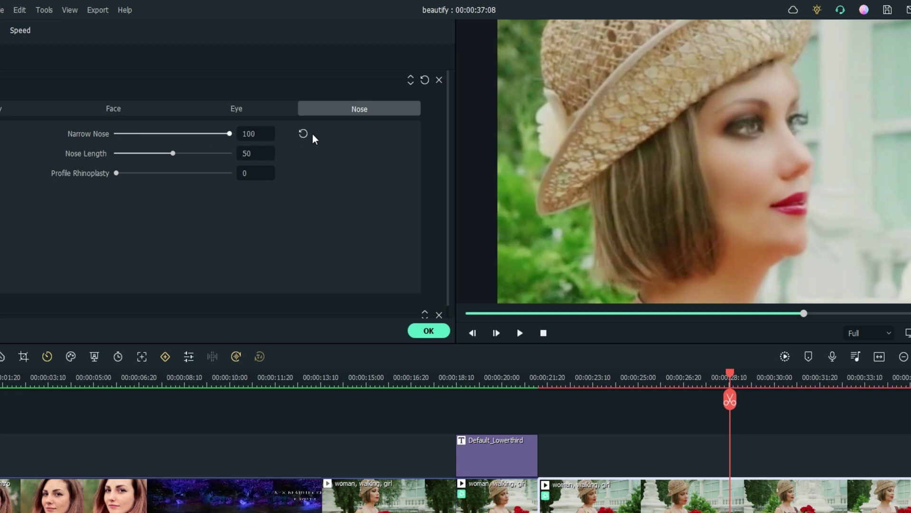
Keep Nose Length at 0, and try Profile Rhinoplasty at 100 before returning it to 0.
left_click(173, 153)
left_click_drag(171, 153, 292, 158)
left_click_drag(229, 153, 59, 171)
left_click_drag(116, 174, 294, 164)
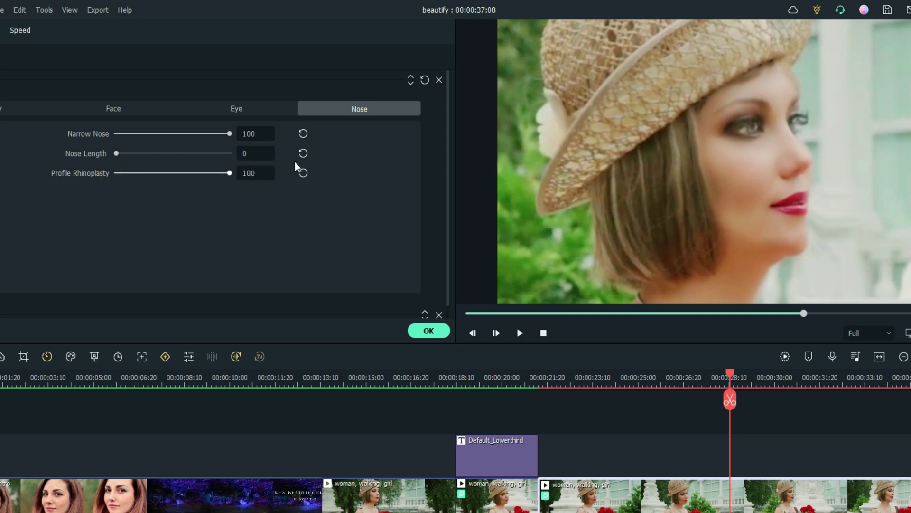
left_click_drag(144, 178, 105, 174)
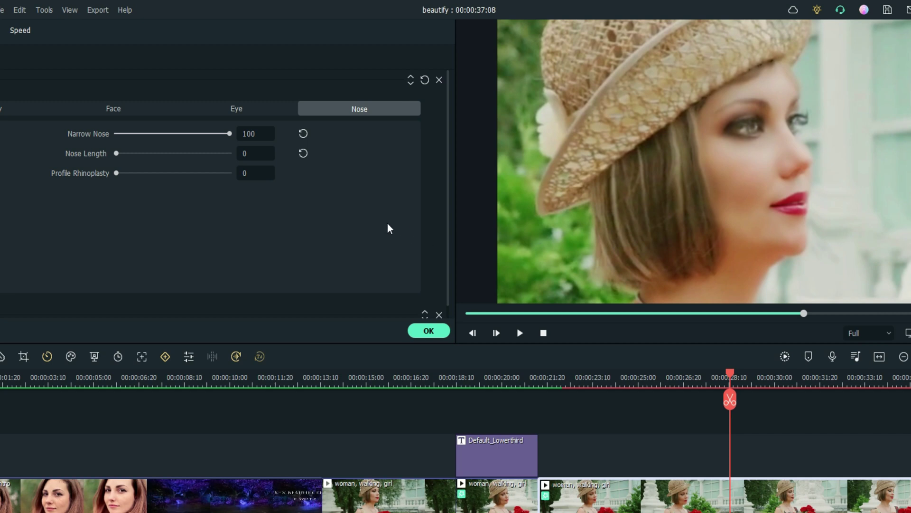
left_click(19, 108)
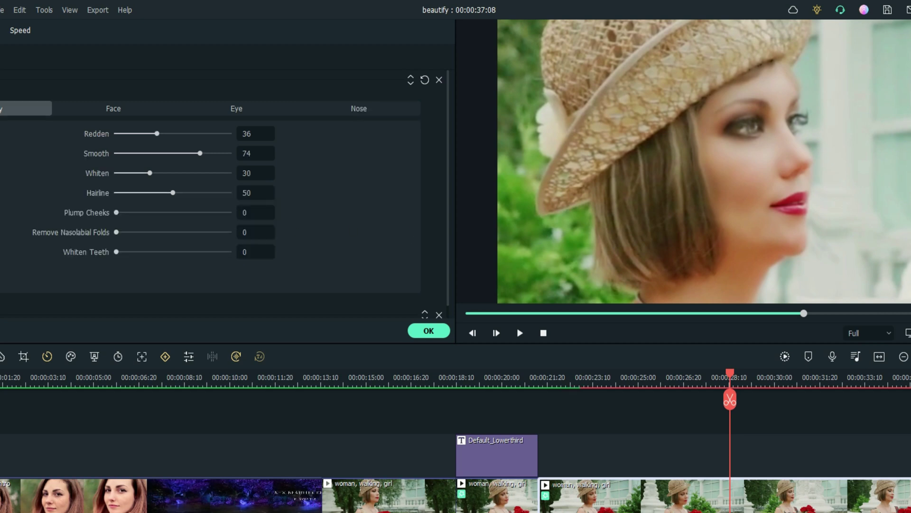
Apply the beauty adjustments and play the clip from about 00:00:21.
left_click(429, 330)
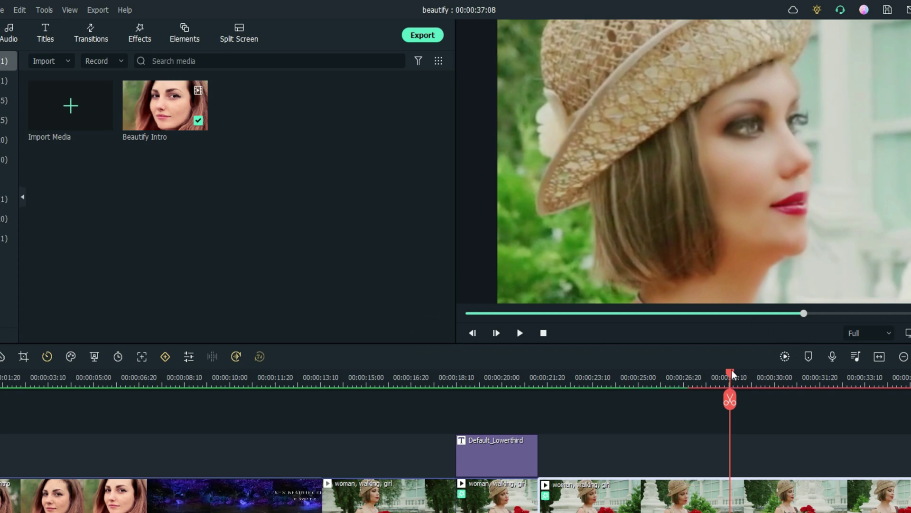
left_click_drag(732, 375, 544, 375)
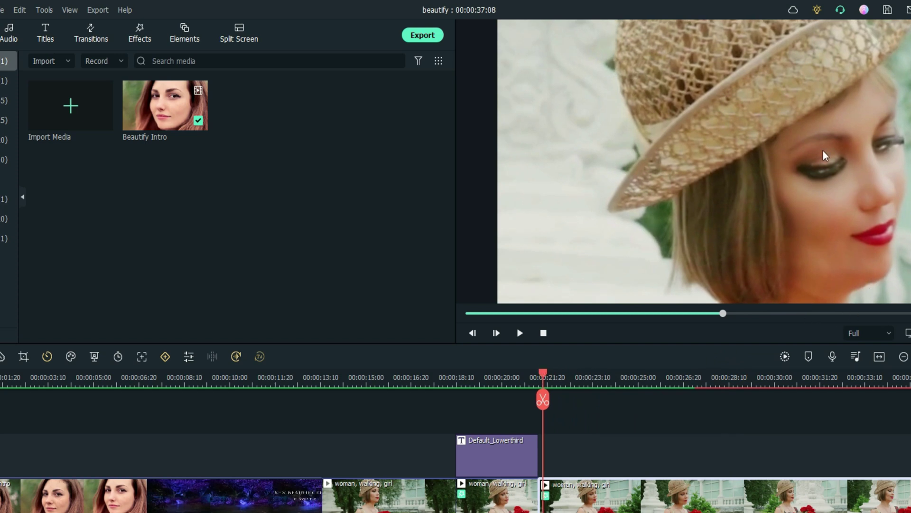
left_click(520, 334)
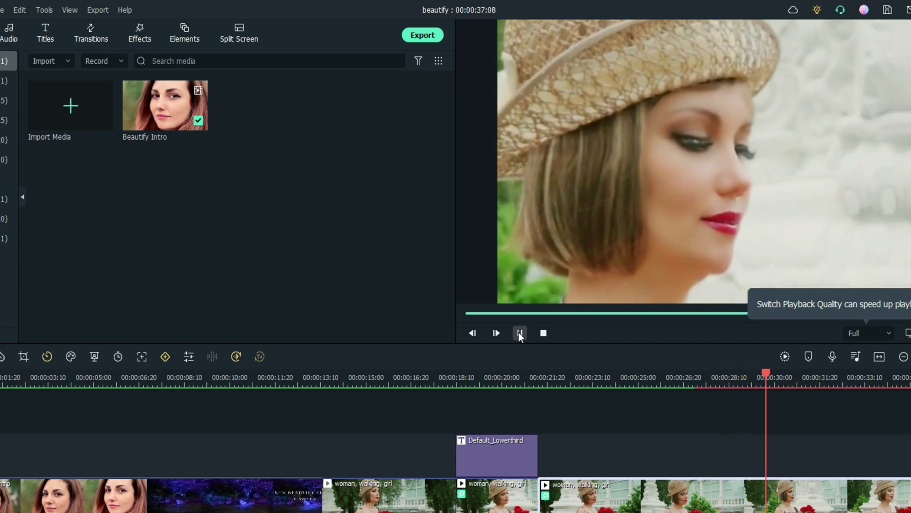
left_click(520, 333)
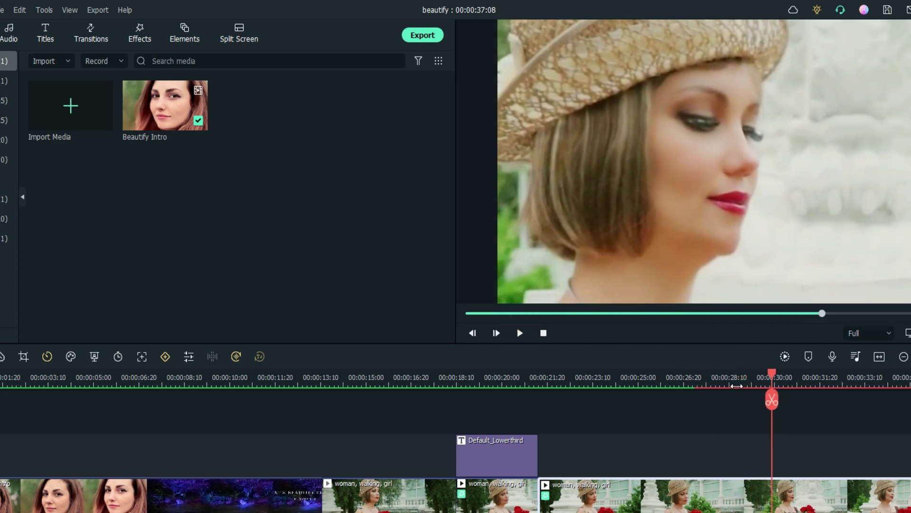
Render a smooth timeline preview and replay the beautified clip from about 00:00:22.
left_click(774, 373)
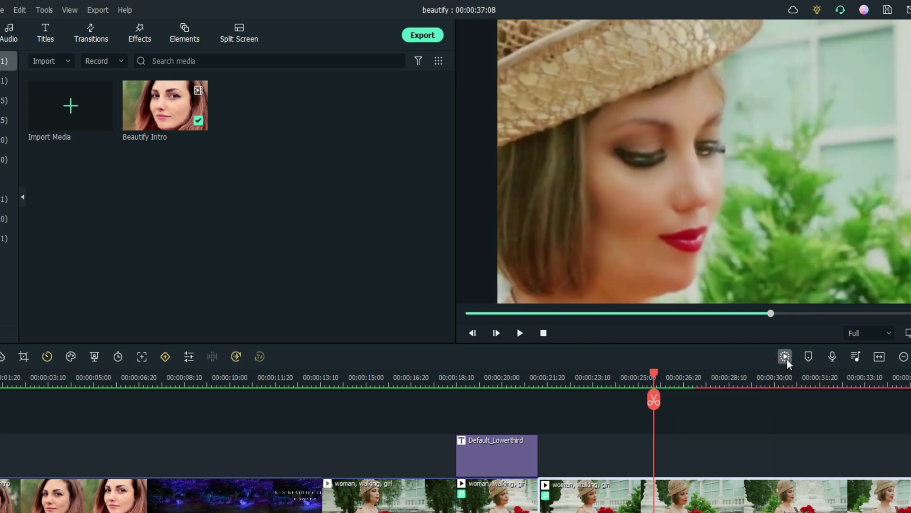
left_click(785, 356)
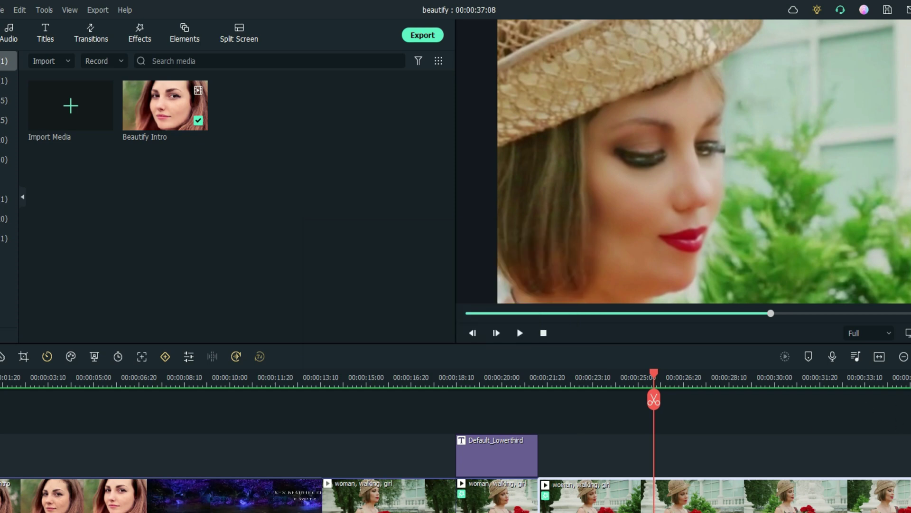
left_click(563, 380)
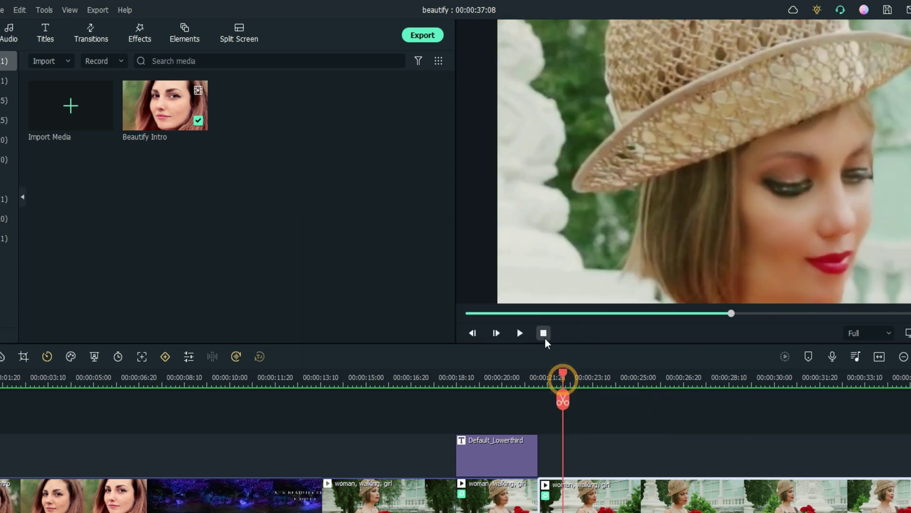
left_click(520, 332)
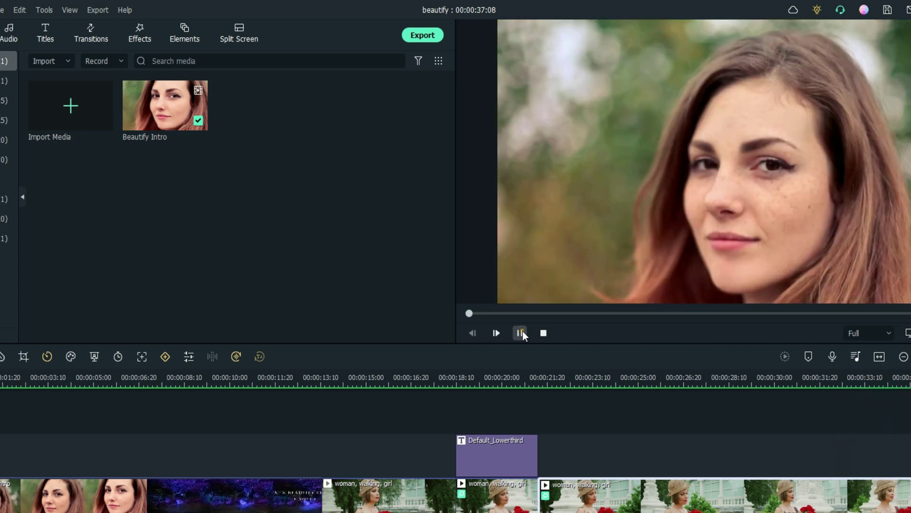
Preview the start, then open the transform settings of the untouched woman-with-roses clip.
left_click(522, 333)
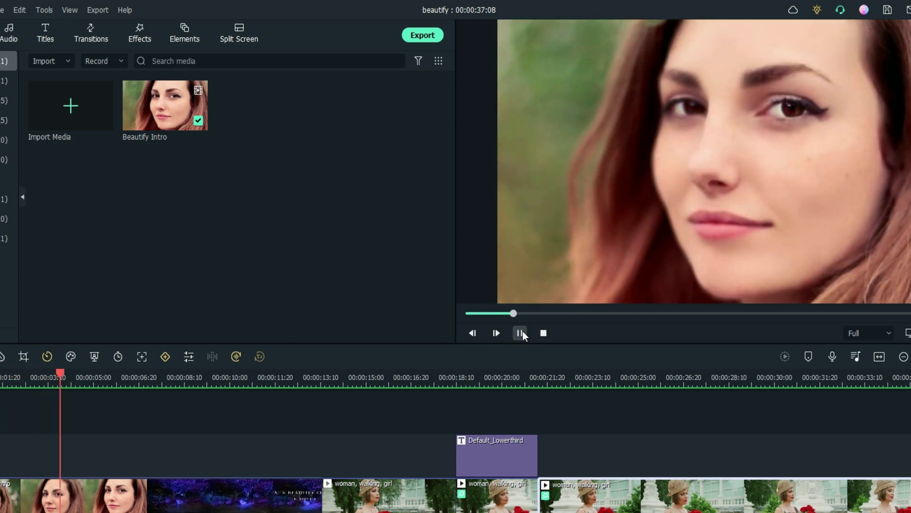
left_click(523, 333)
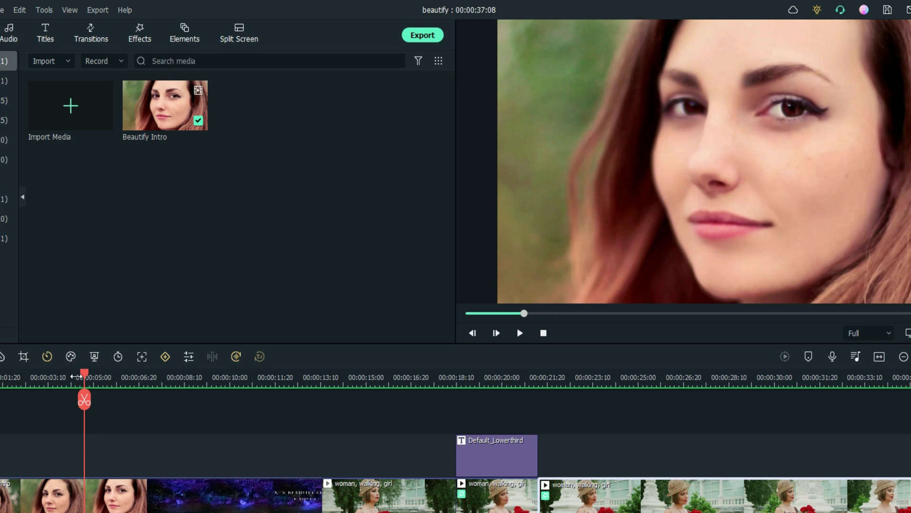
left_click(334, 376)
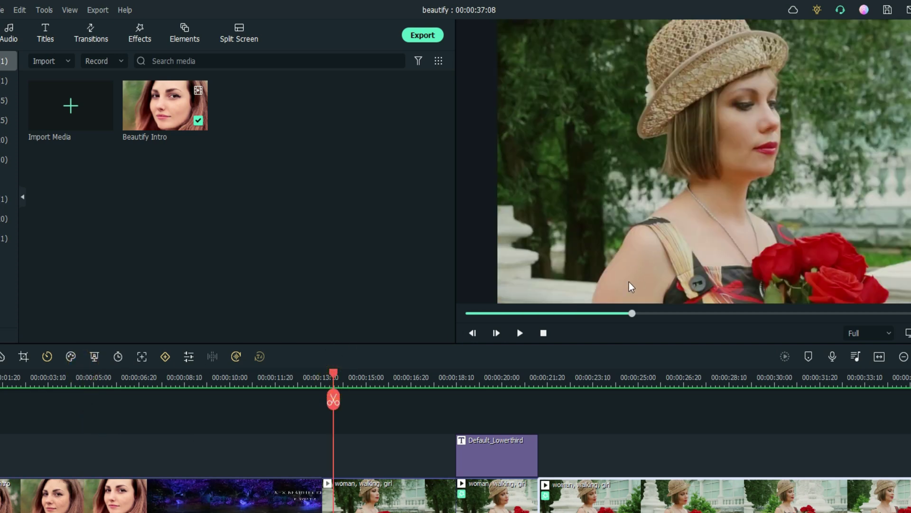
left_click(421, 509)
double_click(421, 509)
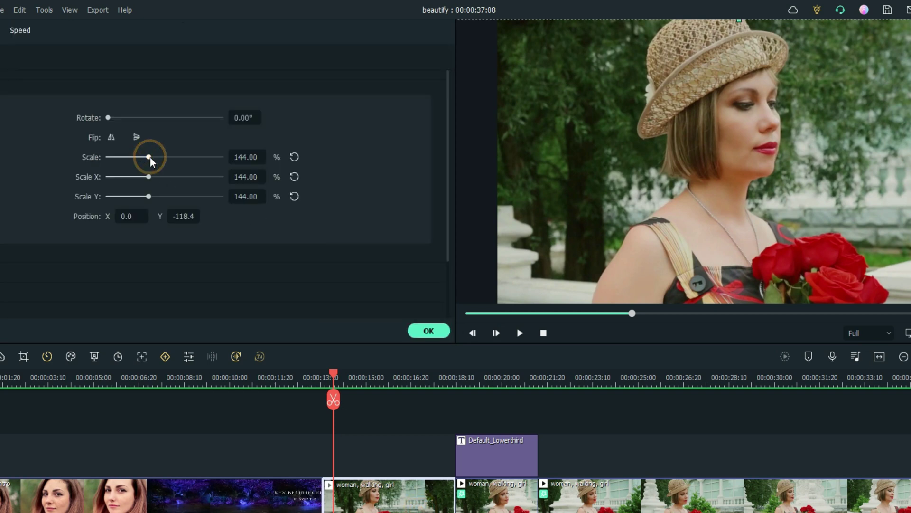
Scale the clip to 235% and shift it to X 0.0, Y -314.2 to frame her face.
left_click_drag(150, 158, 175, 156)
left_click_drag(758, 166, 722, 204)
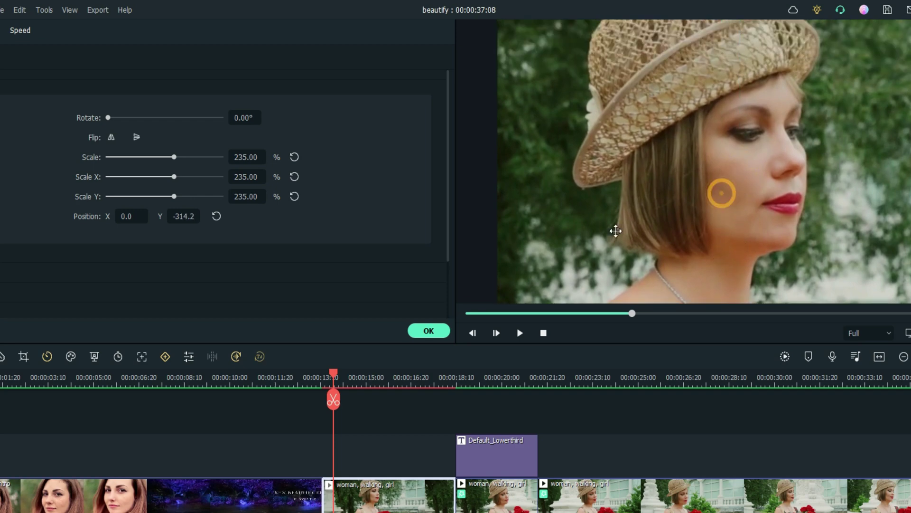
left_click(429, 330)
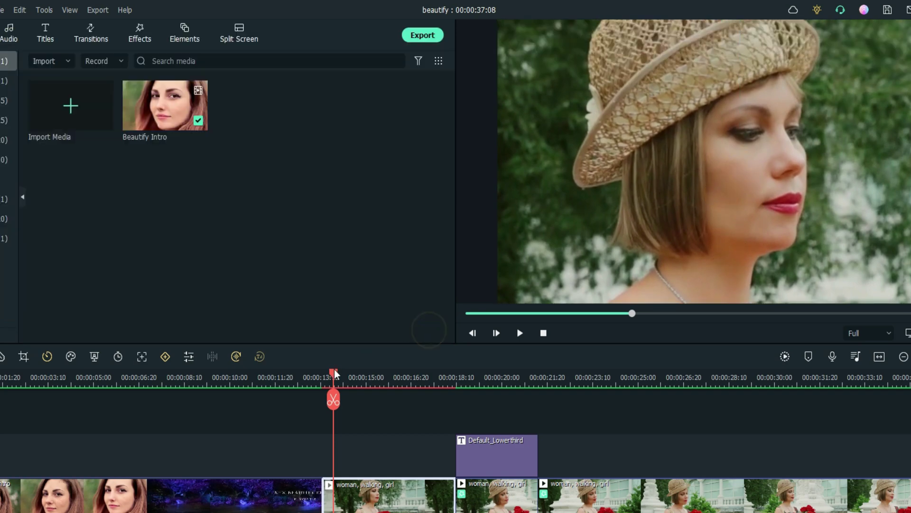
left_click_drag(334, 372, 561, 366)
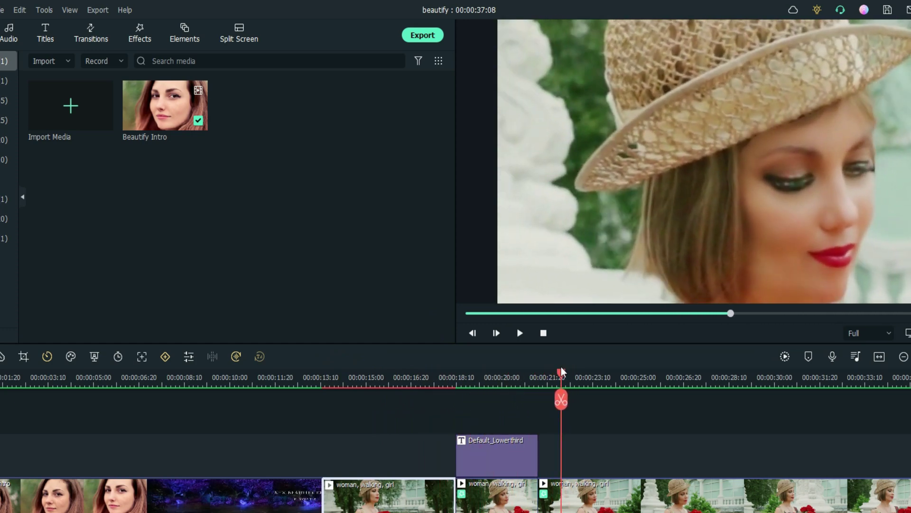
Delete the Default_Lowerthird title and the 3-second video piece, shortening the project to 34:08.
left_click(504, 457)
key("Delete")
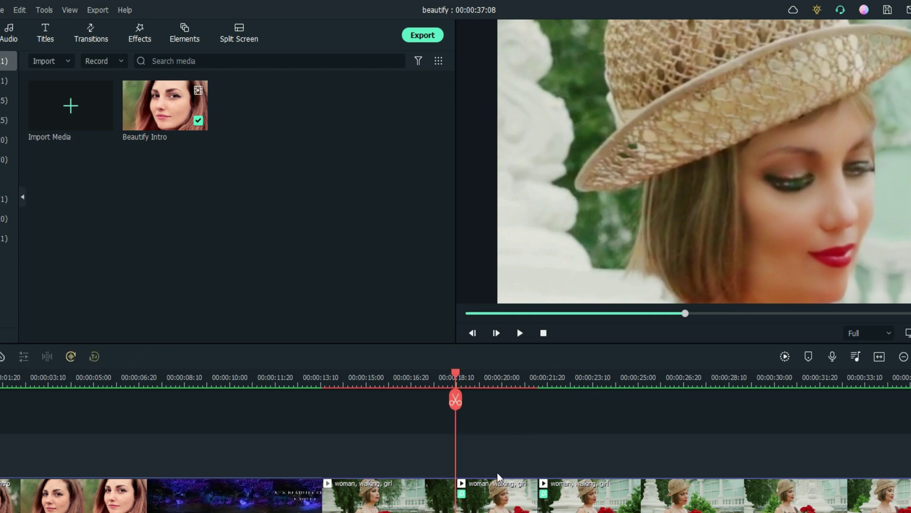
left_click(497, 494)
key("Delete")
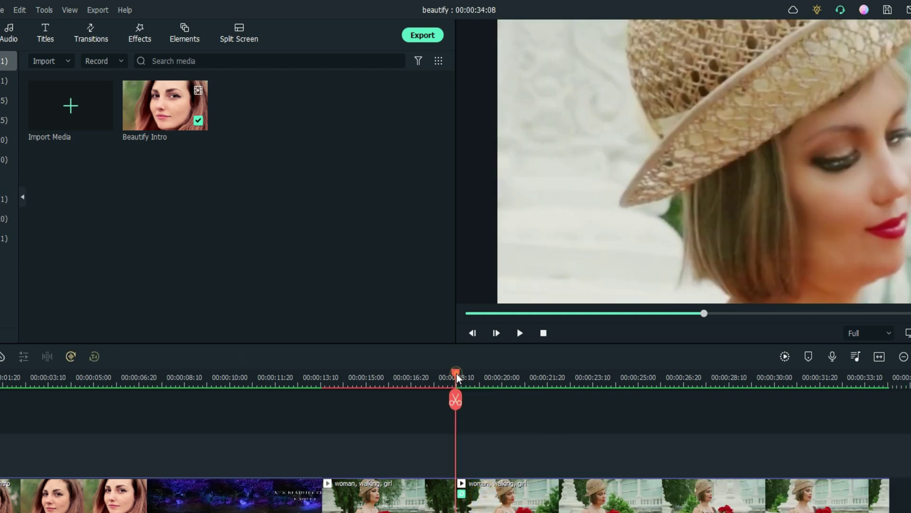
mouse_move(456, 374)
left_mouse_down()
mouse_move(439, 371)
mouse_move(483, 374)
mouse_move(408, 383)
mouse_move(450, 383)
left_mouse_up()
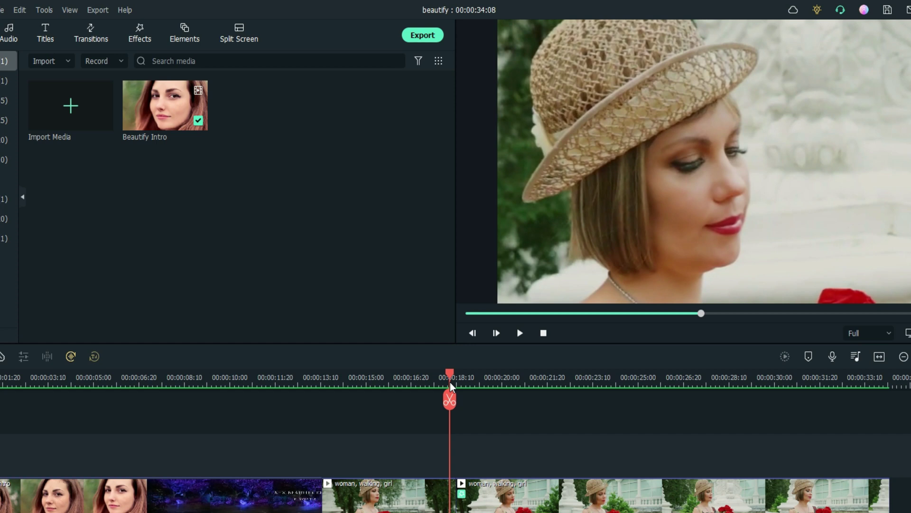
left_click(126, 13)
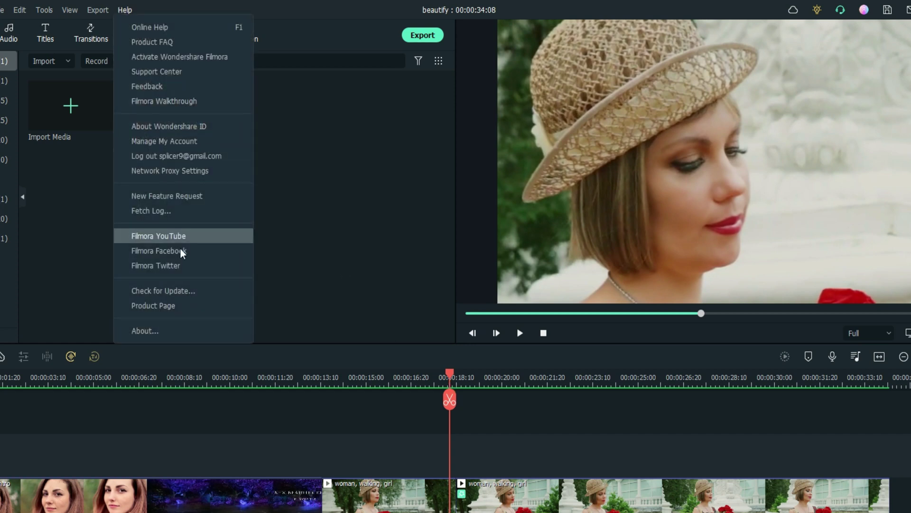
left_click(153, 334)
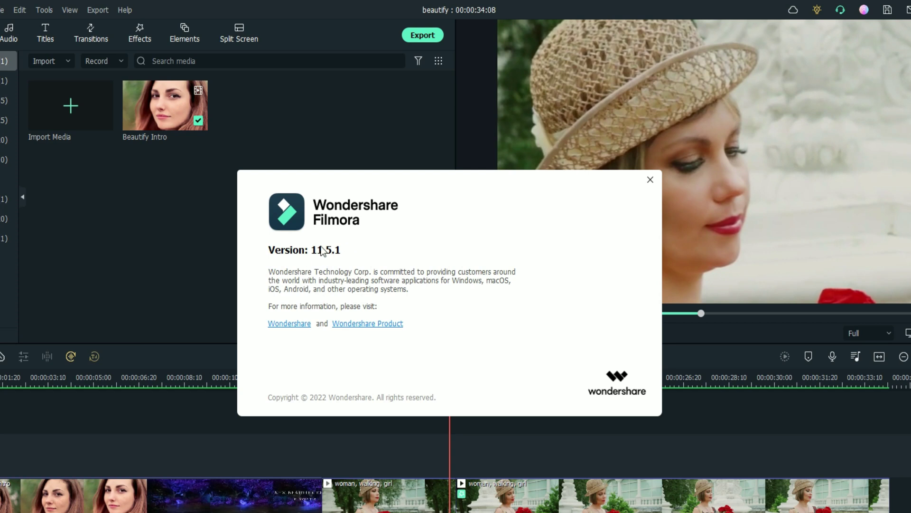
left_click(650, 180)
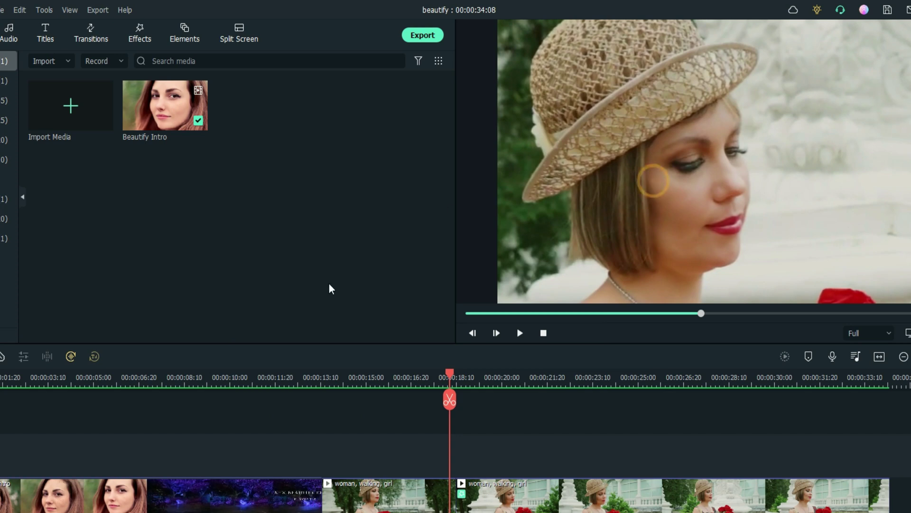